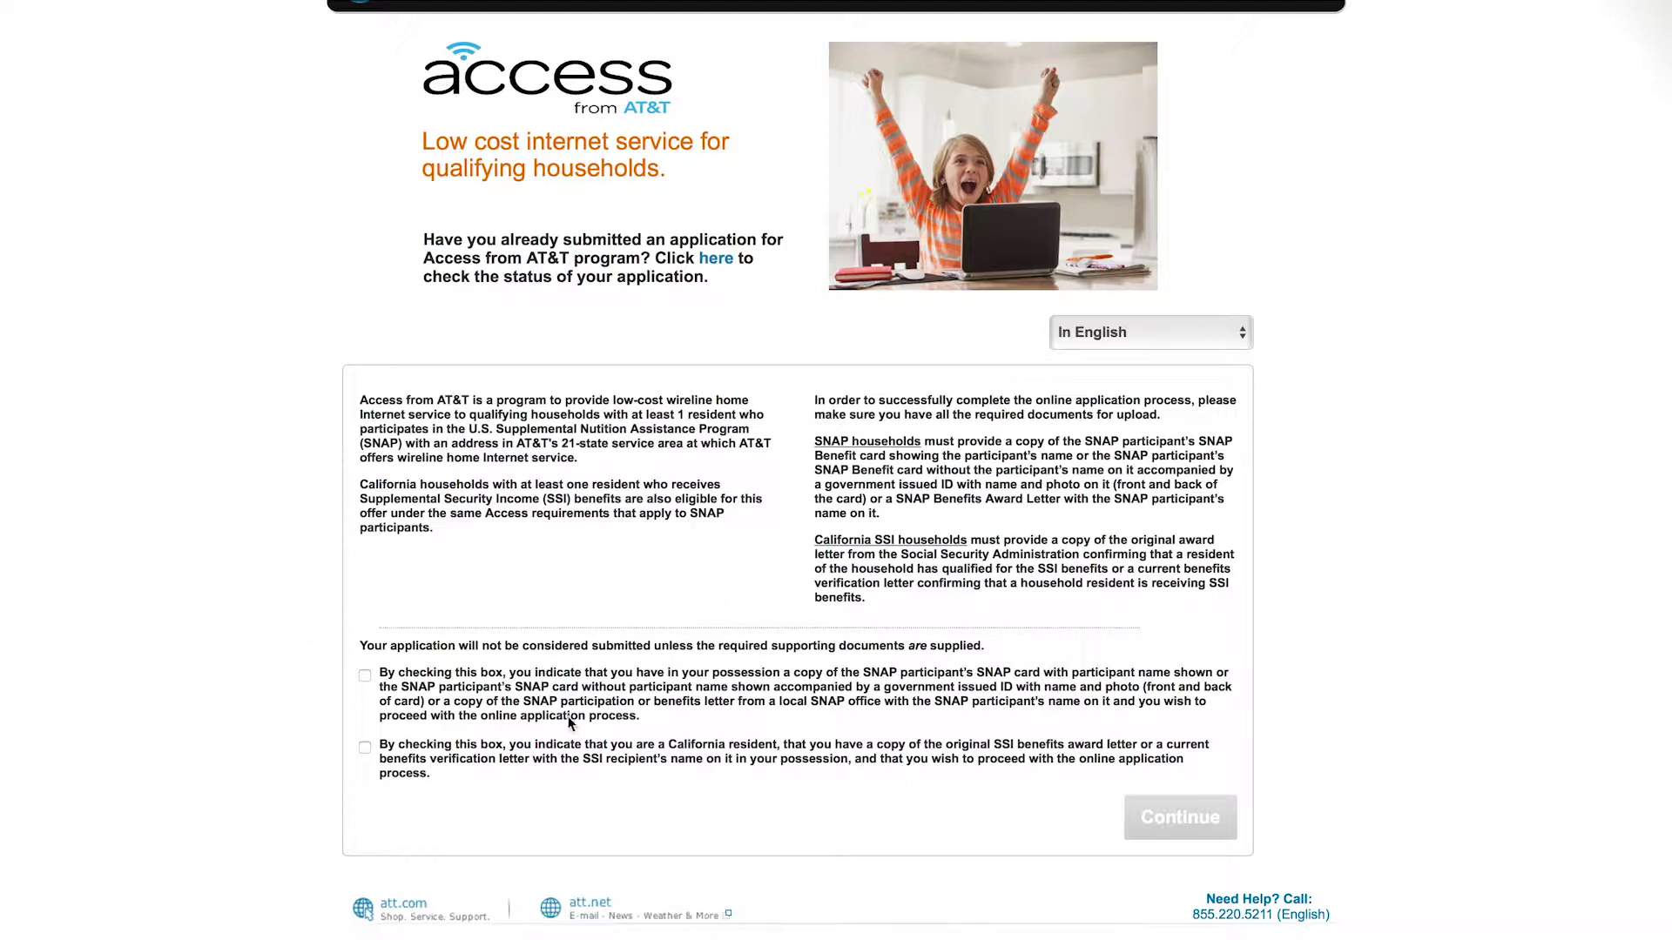
Step: Certify having the SNAP participant's documents and continue to the Enter Applicant Information form
click(366, 677)
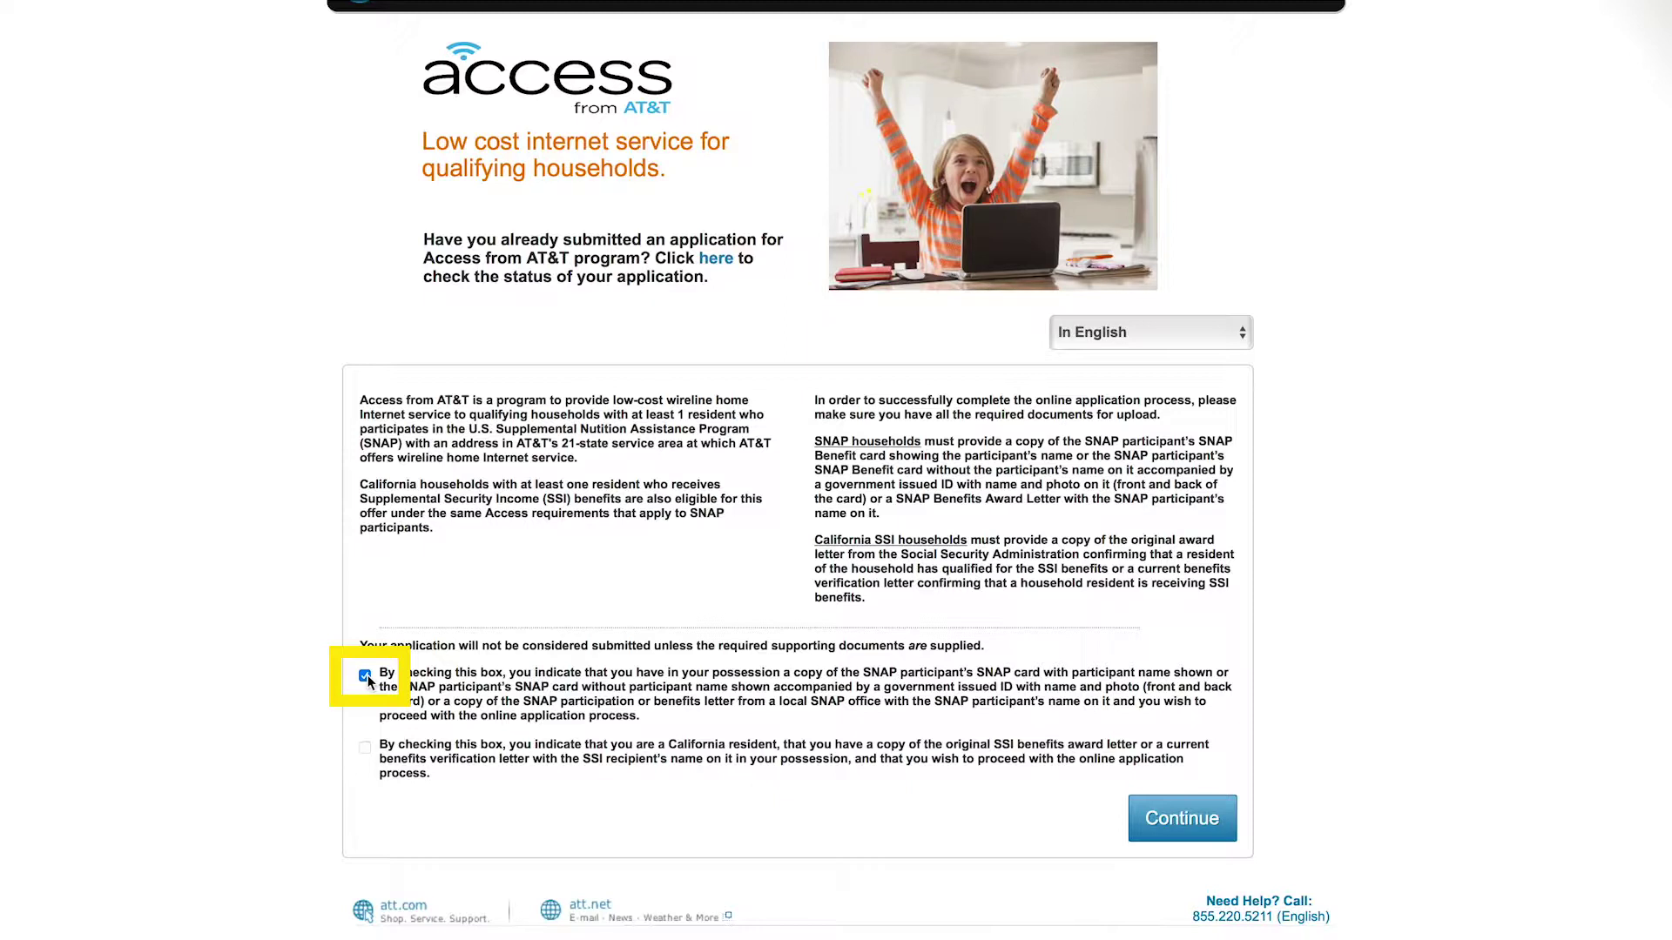
click(367, 750)
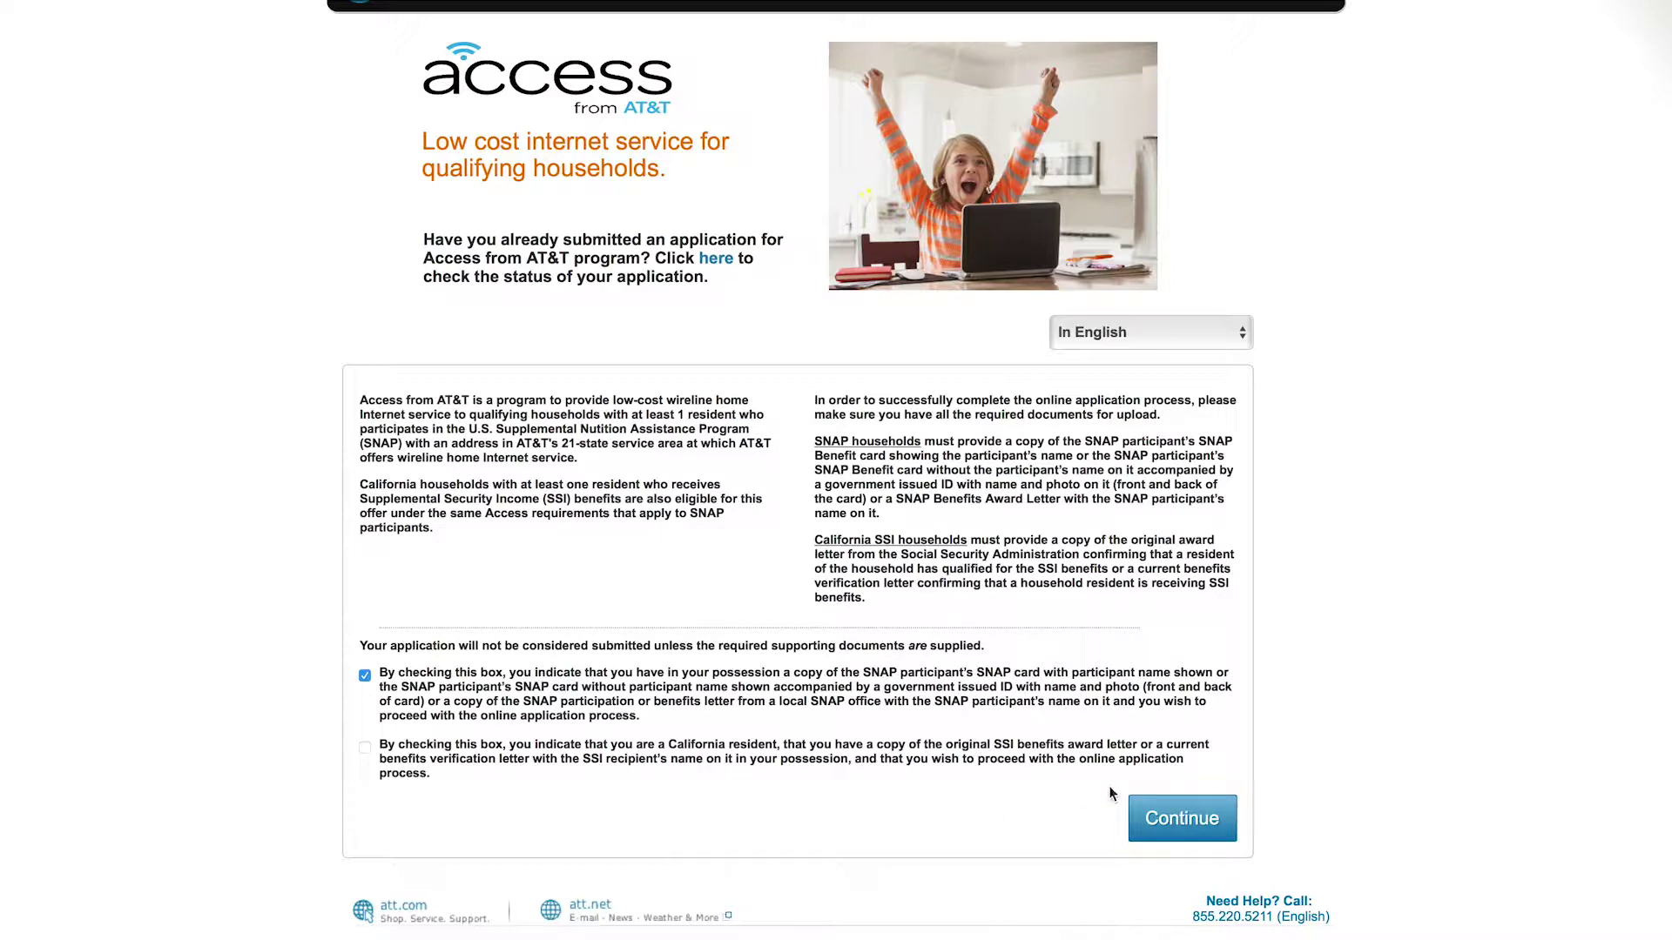
click(1136, 808)
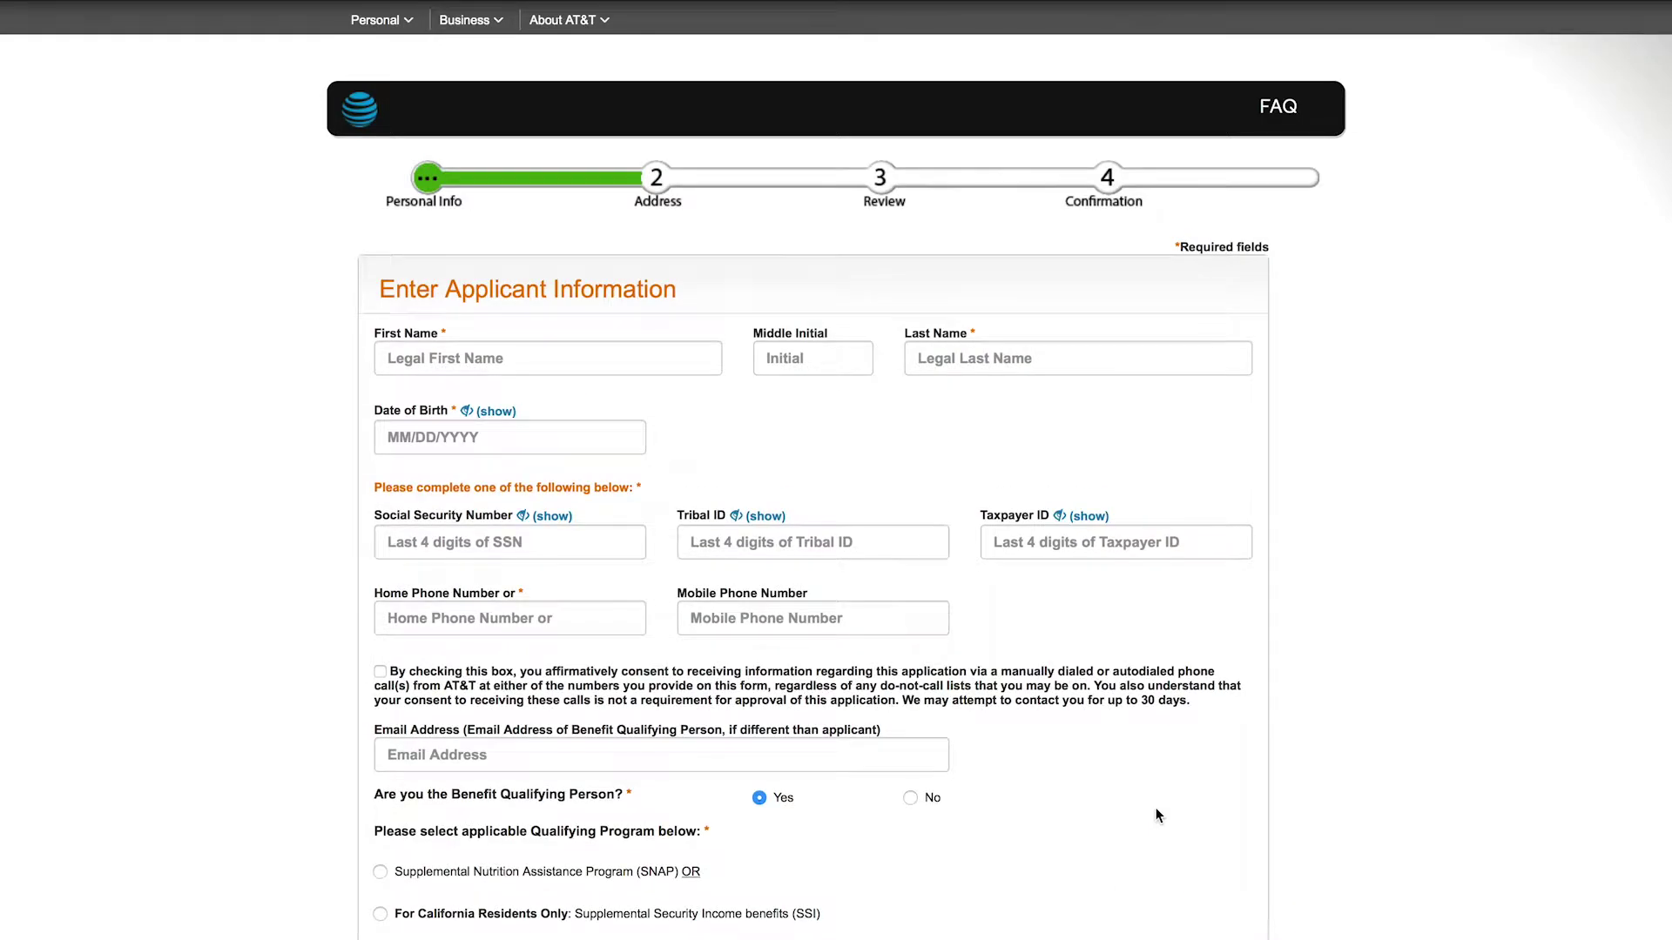
scroll(1158, 814, down, 1)
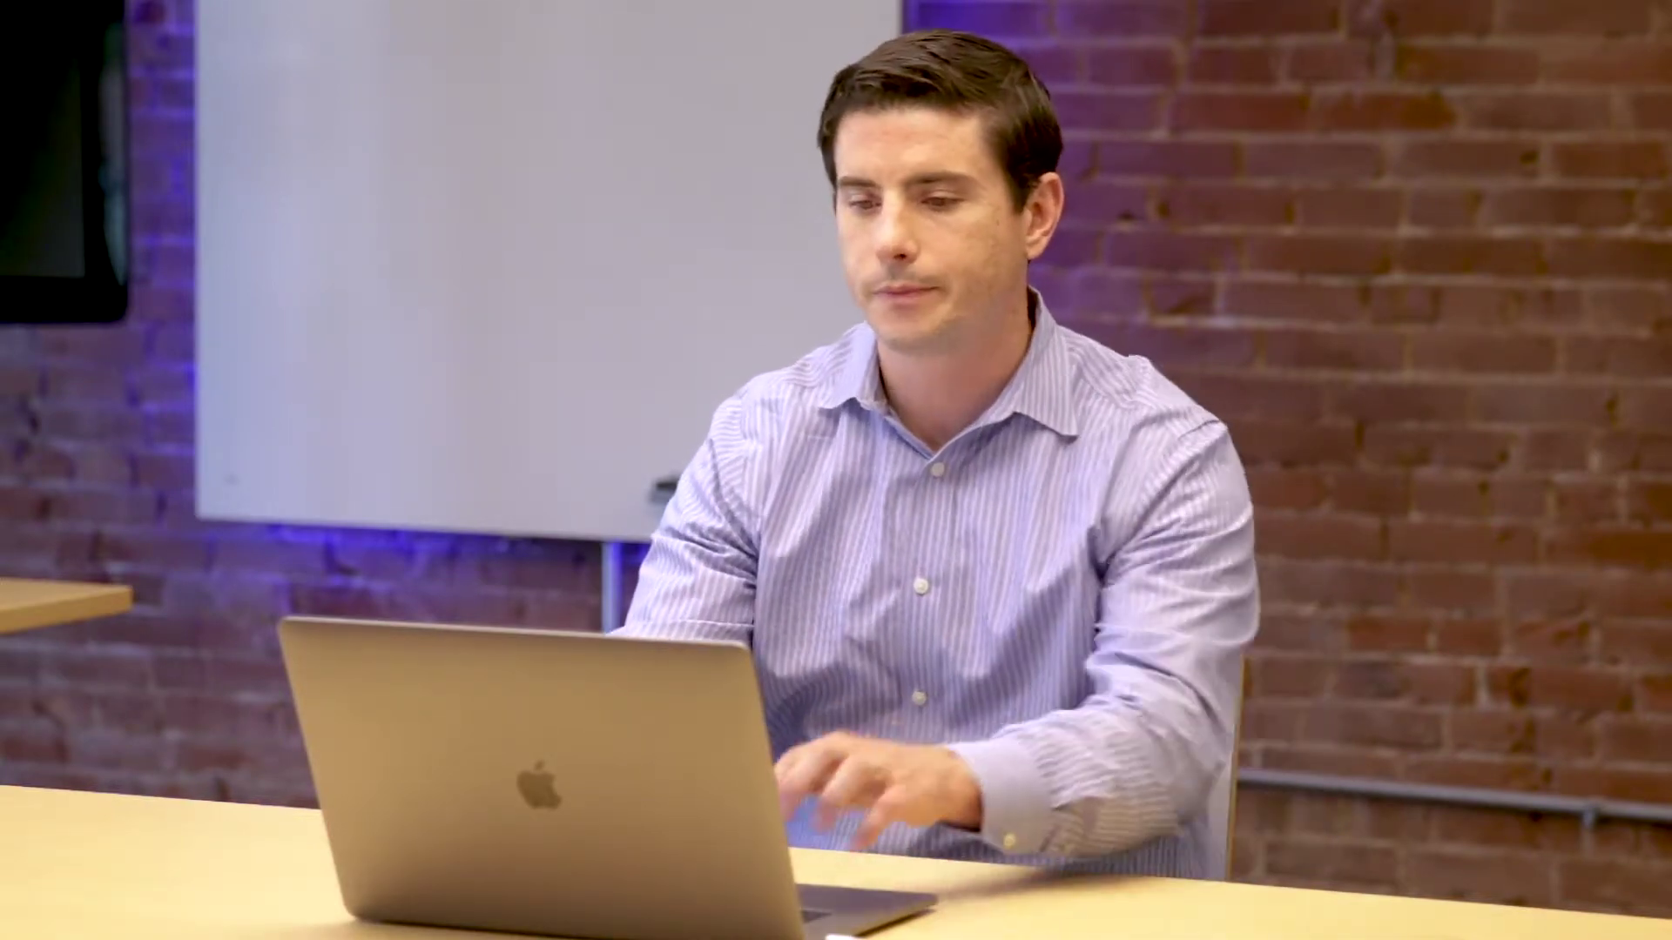
Step: Enter the applicant's first name, last name and date of birth
click(511, 211)
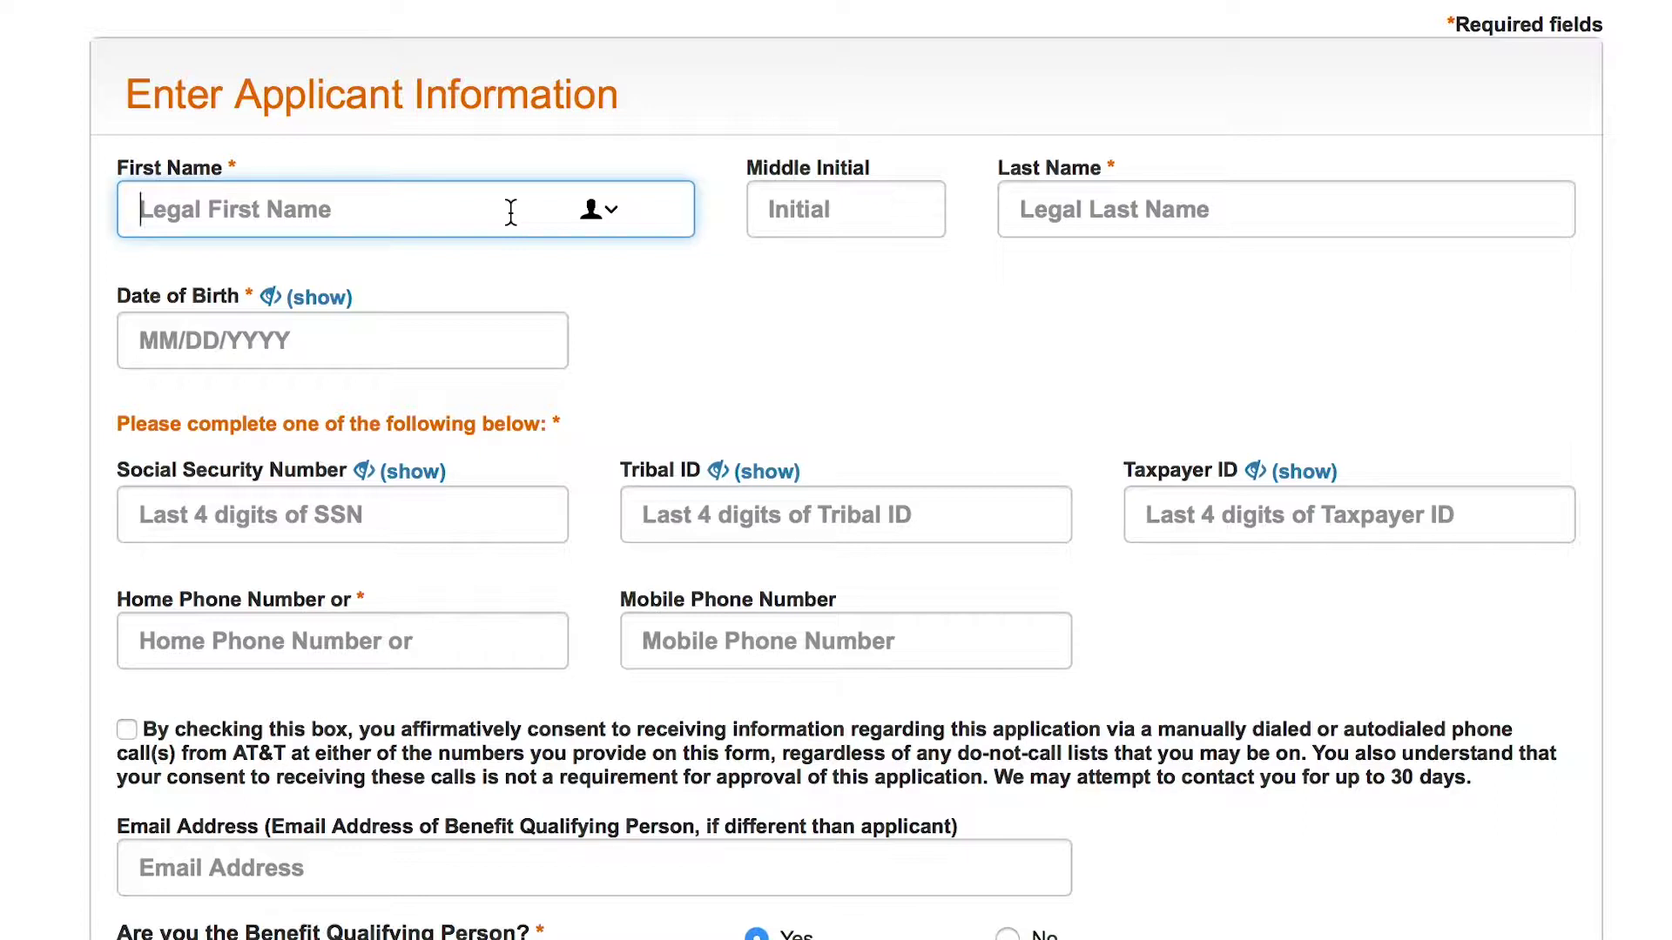
text(John)
key(Tab)
key(Tab)
text(Smith)
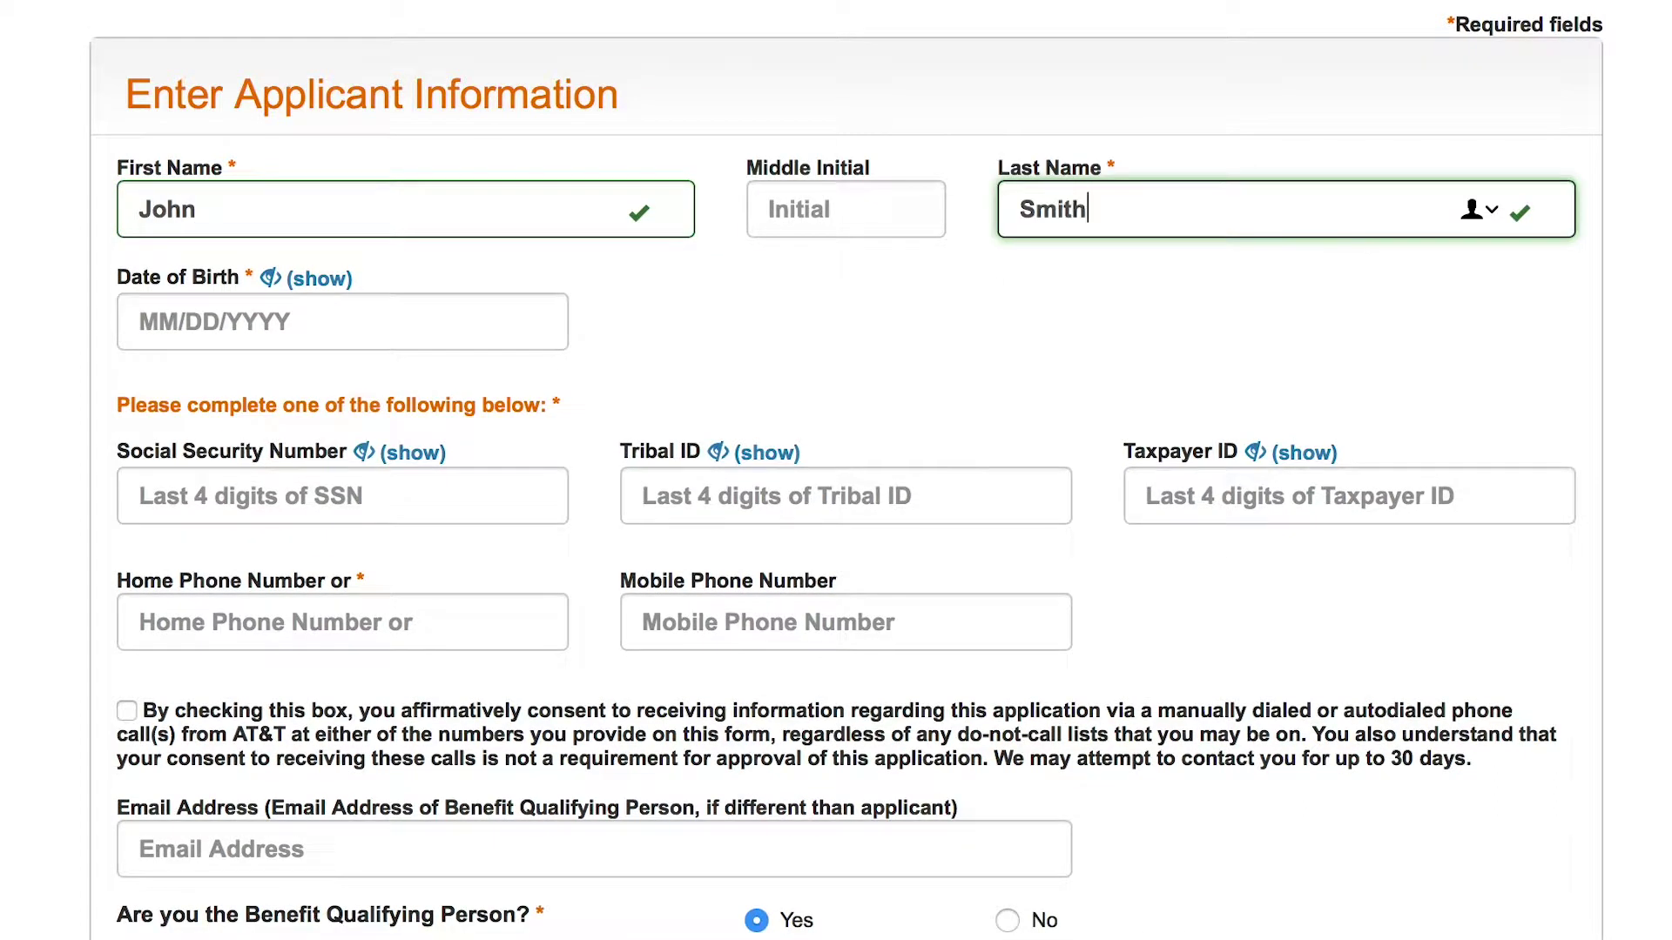
click(270, 278)
click(233, 305)
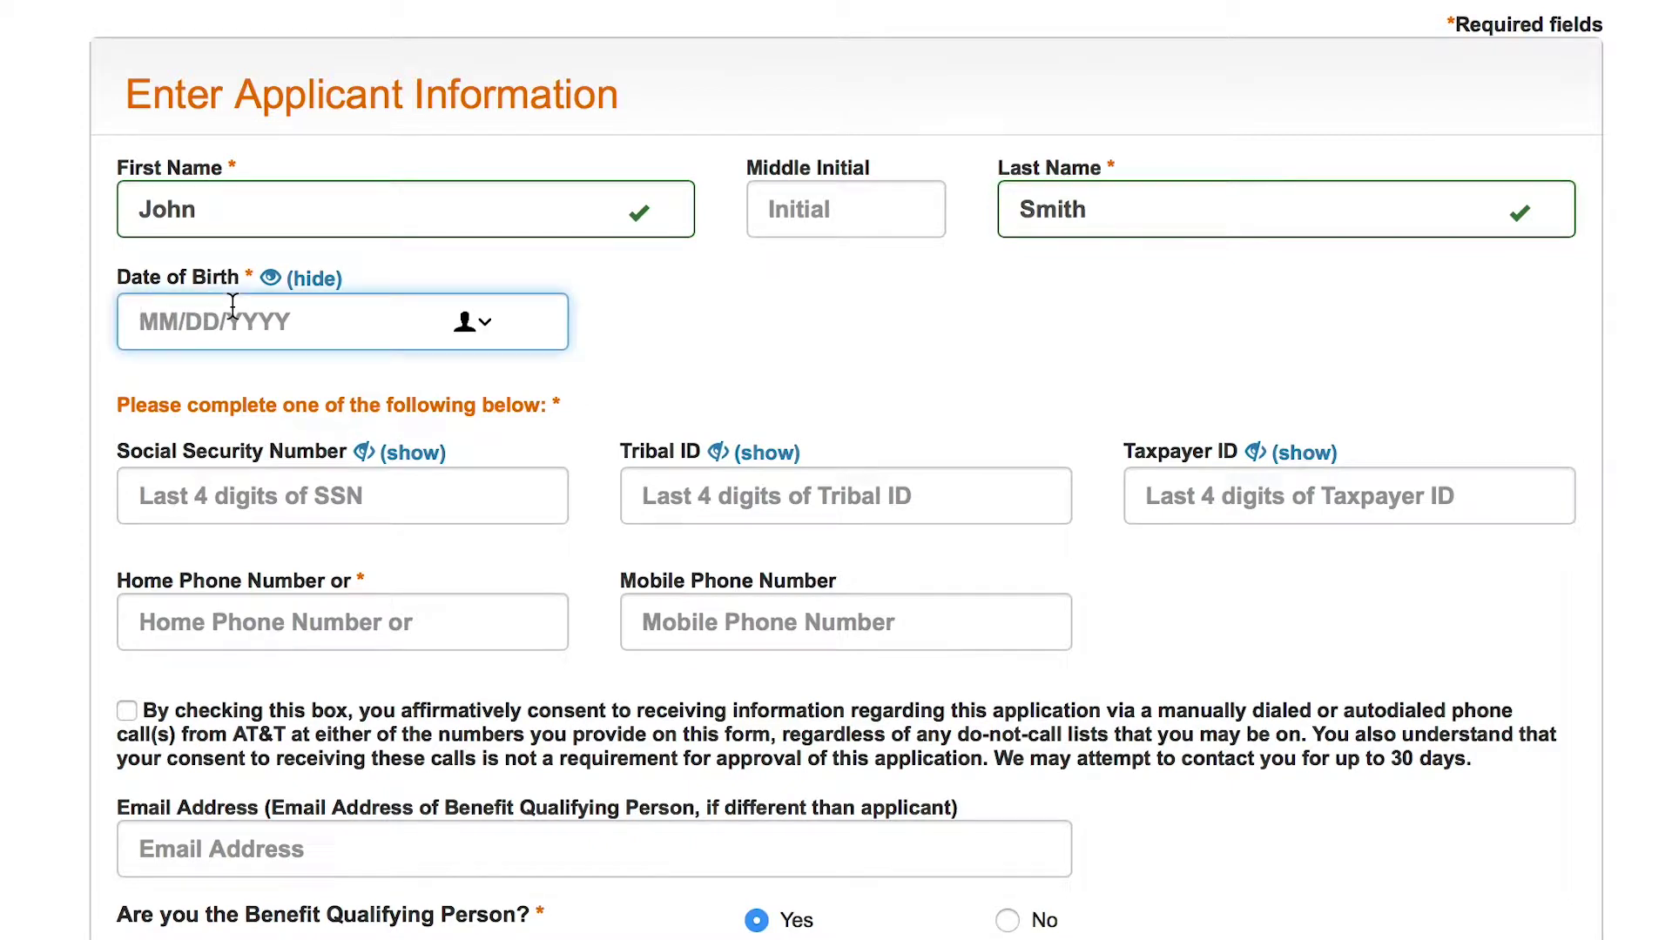
text(04)
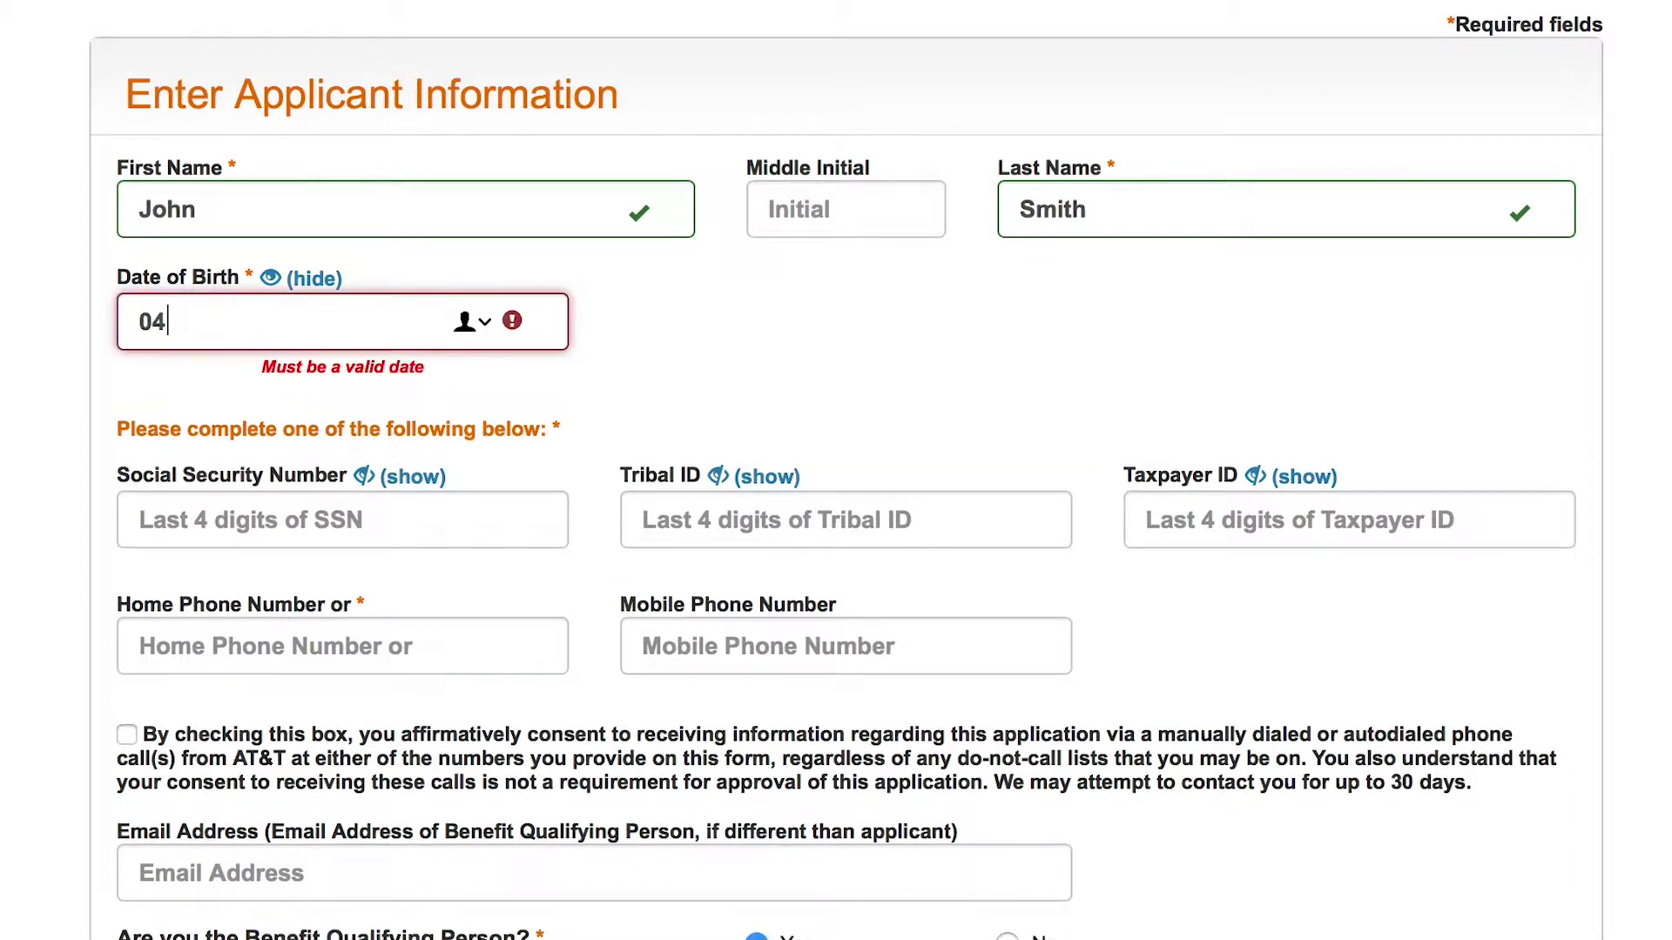
text(/25/1976)
Step: Enter the last four SSN digits and home phone number, and agree to phone contact
click(223, 470)
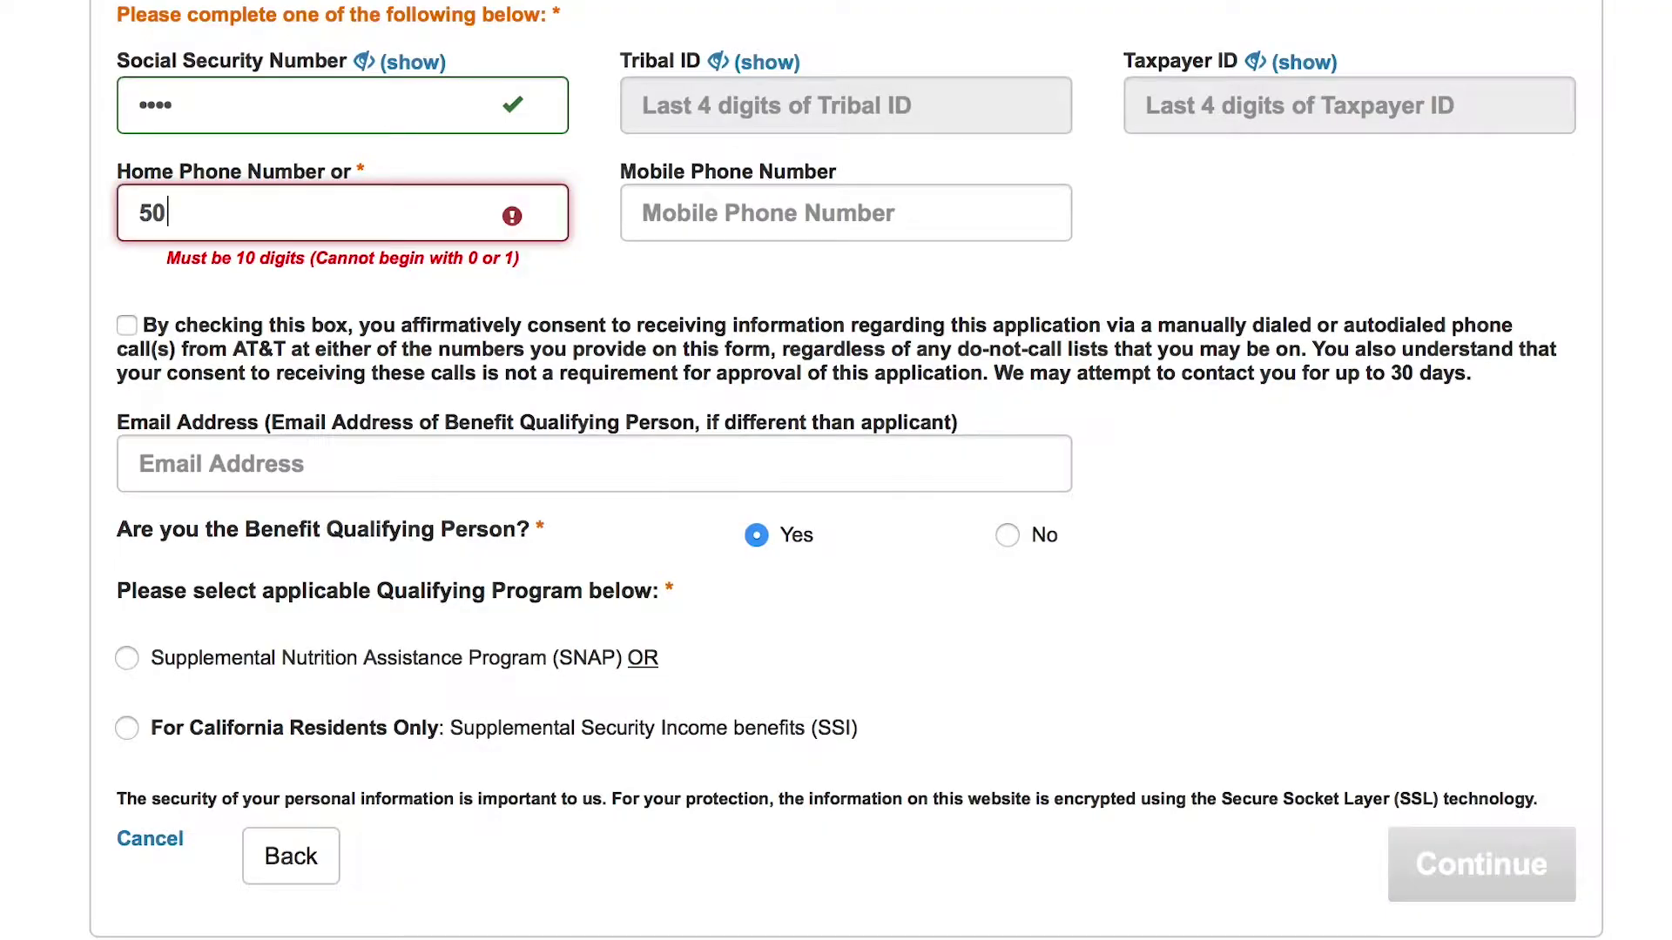
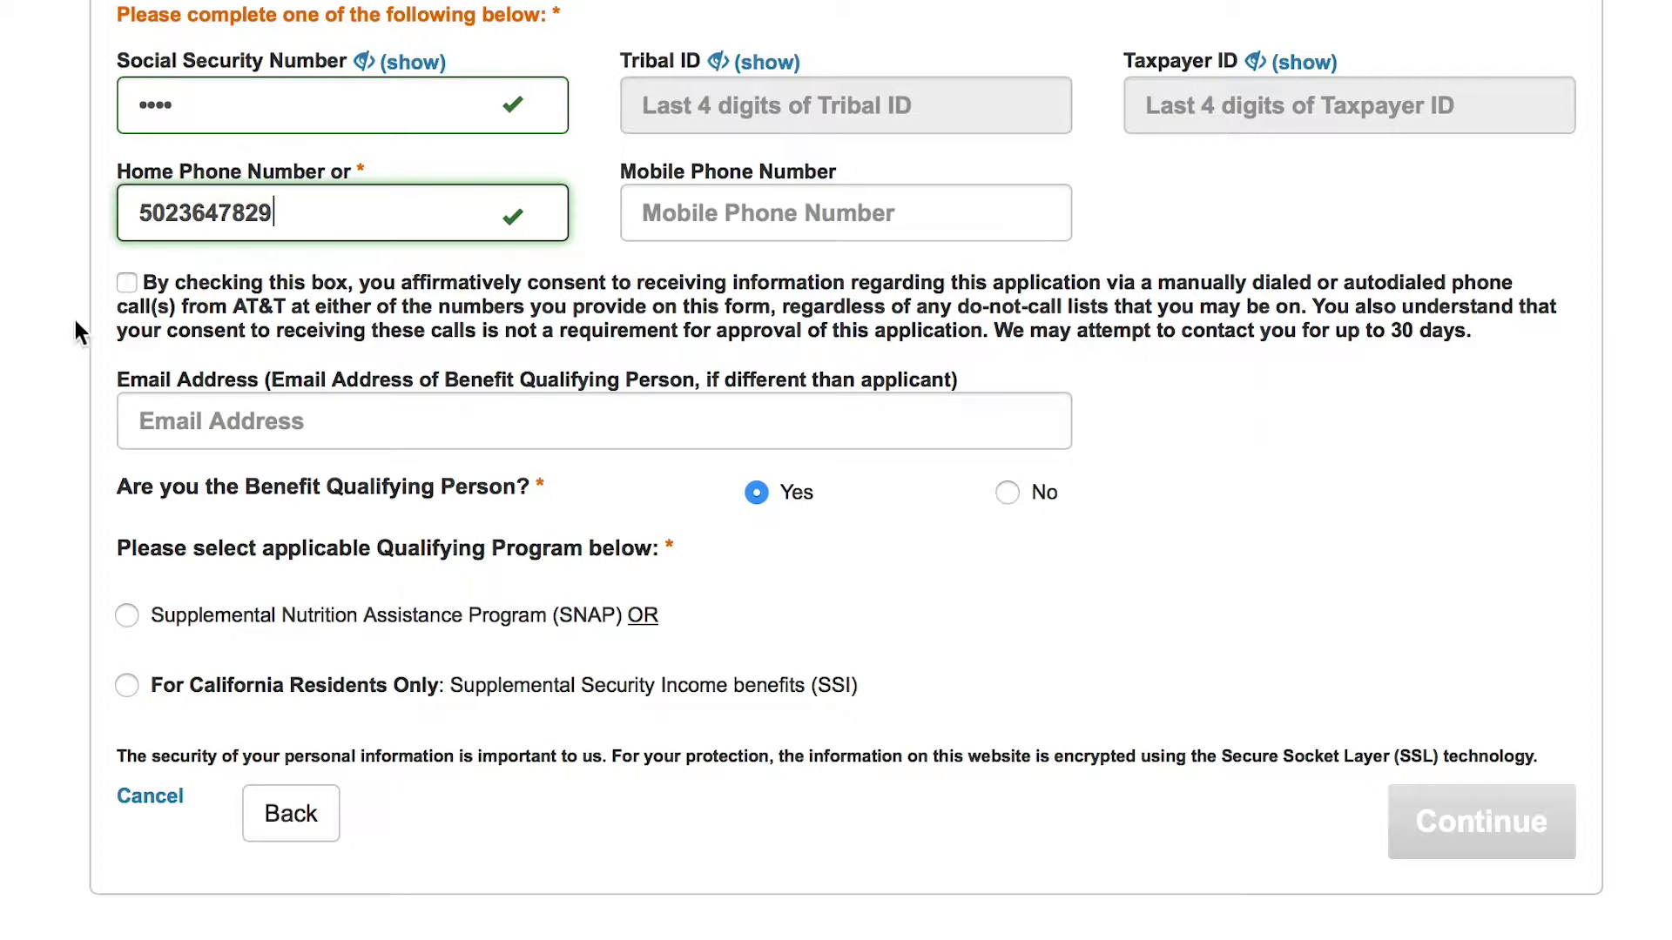
click(126, 292)
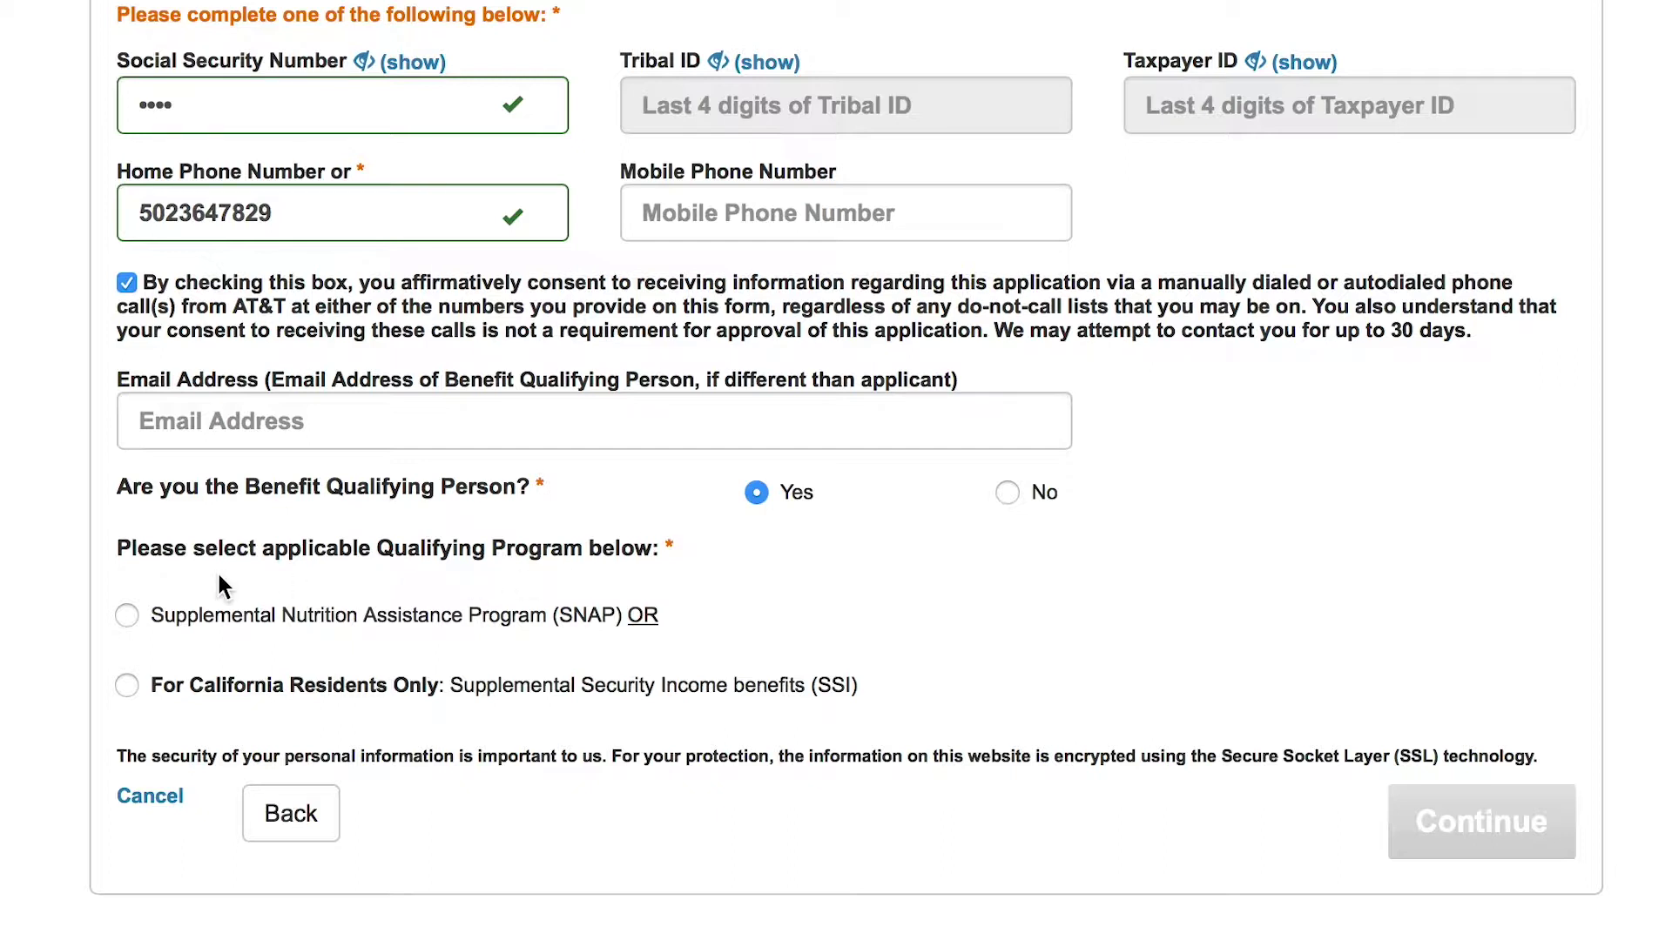
Step: Select SNAP as the qualifying program and continue to the service address step
click(127, 616)
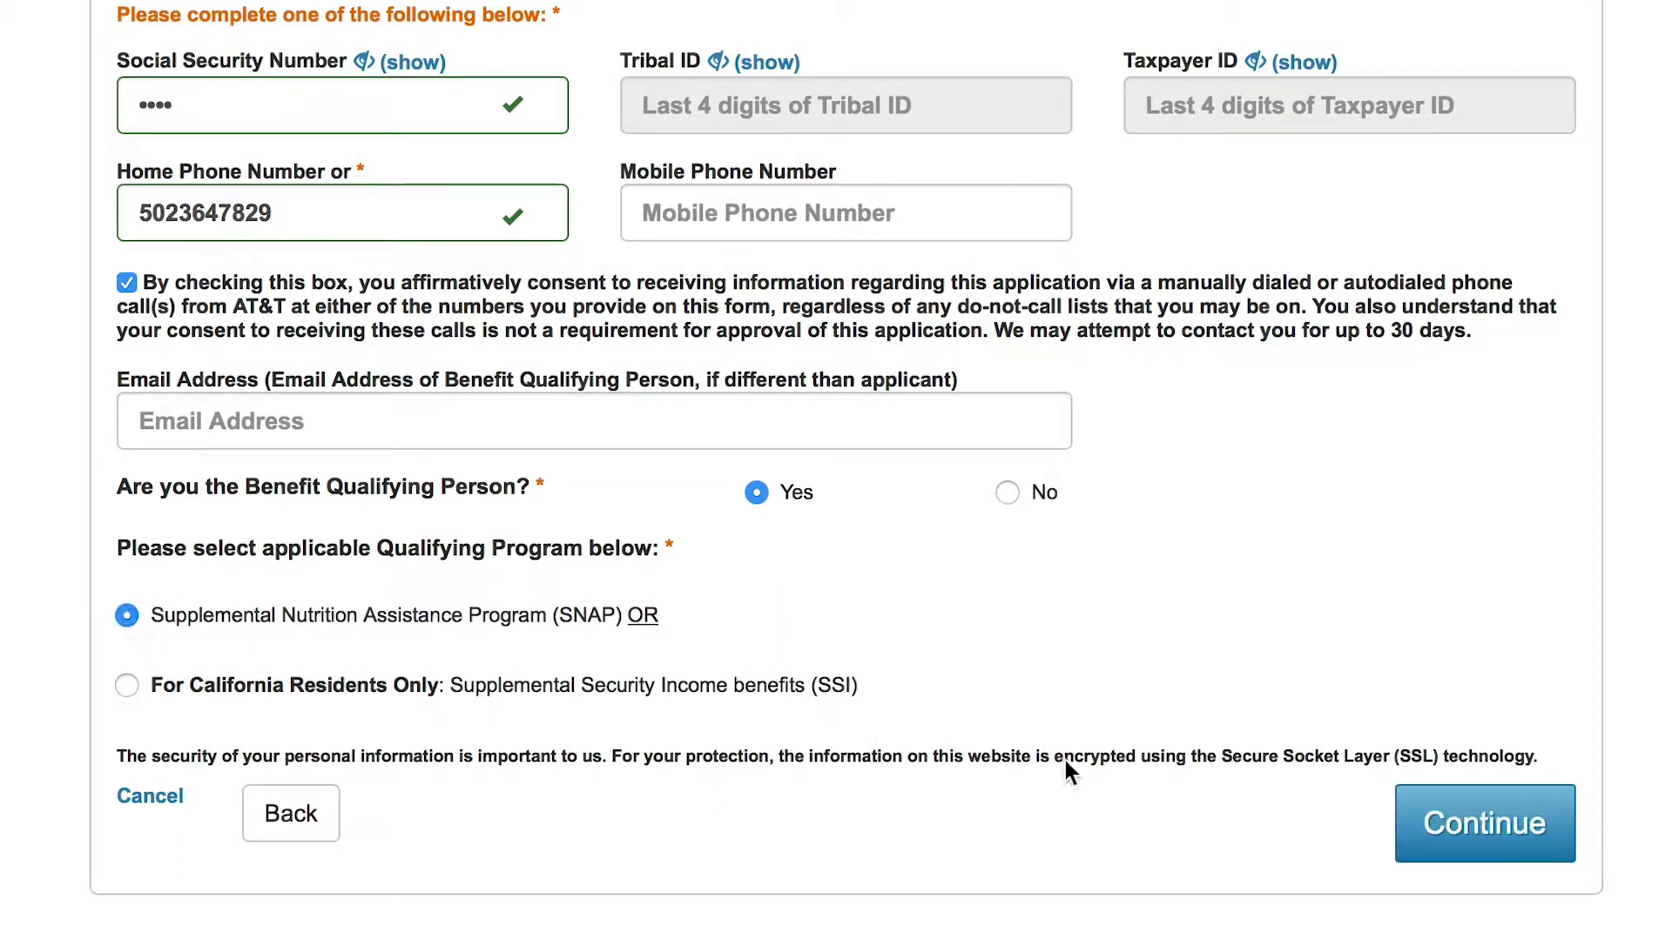
click(1419, 800)
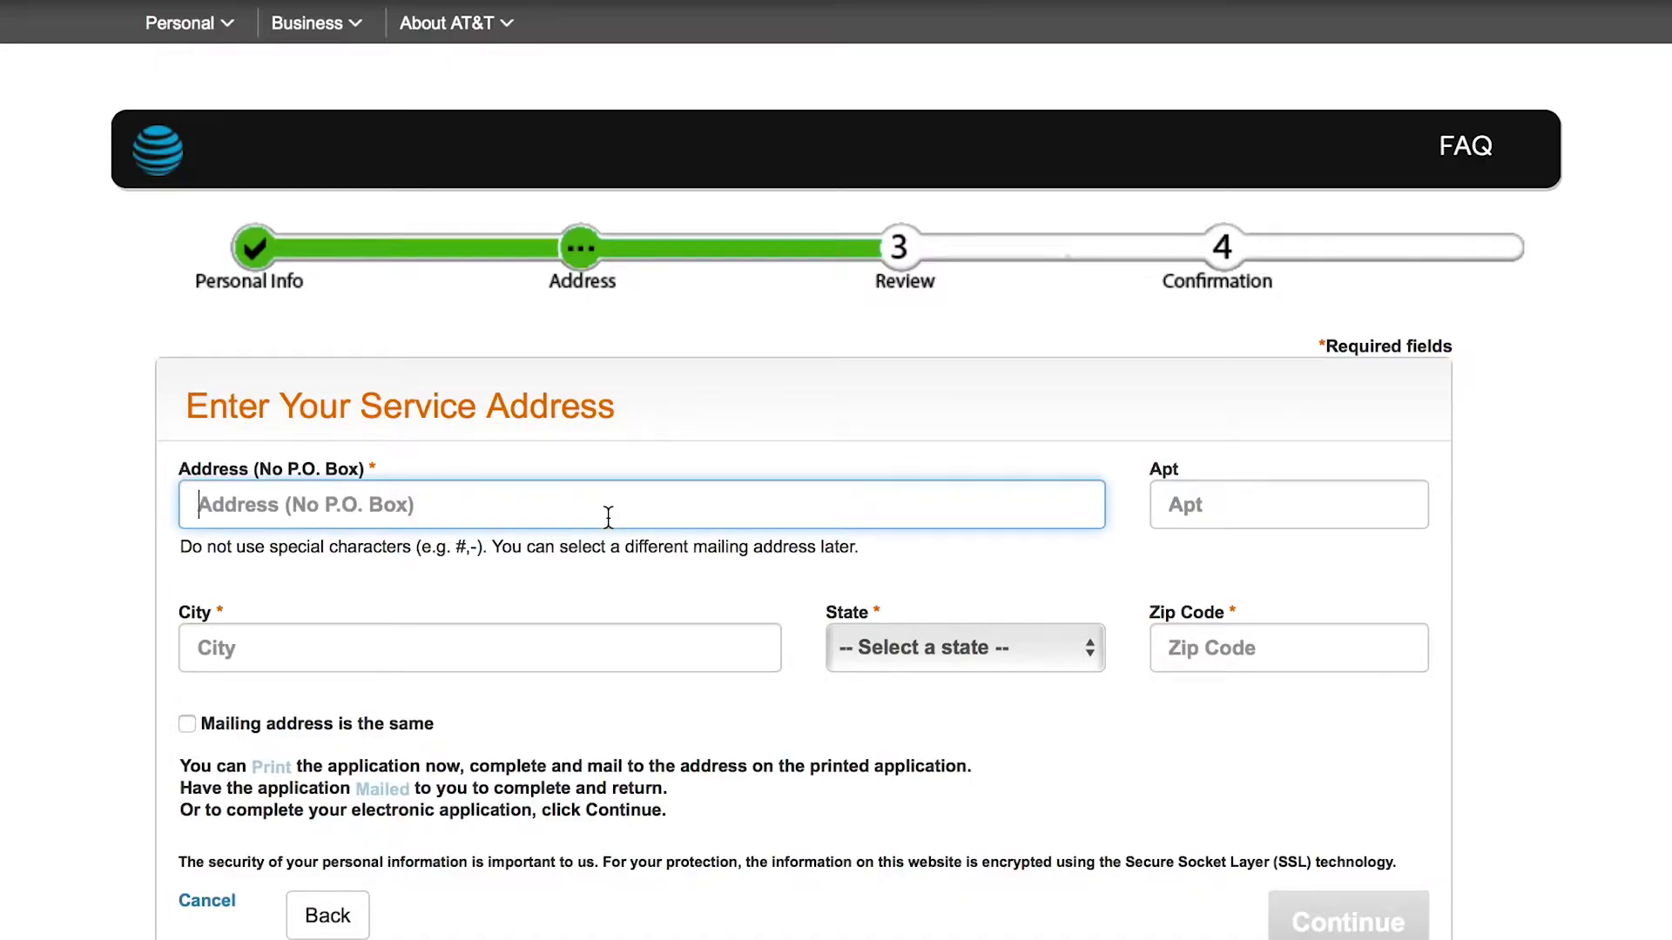
text(123 NUB)
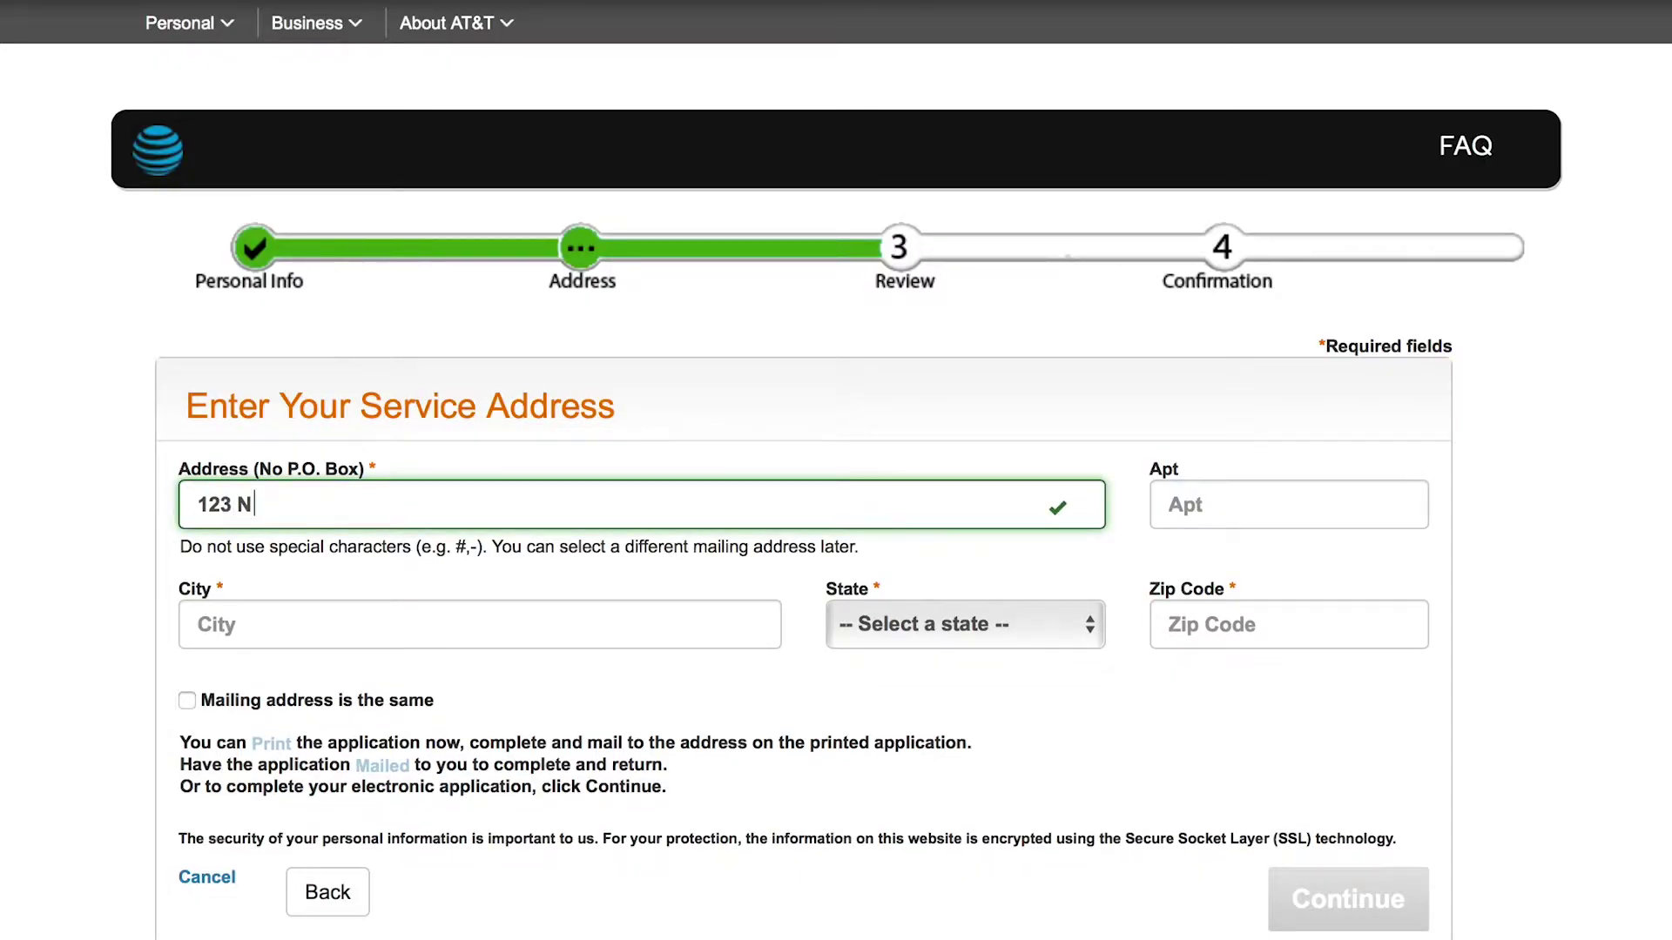
key(BackSpace)
key(BackSpace)
key(BackSpace)
text(MIN)
key(BackSpace)
key(BackSpace)
text(ain St)
key(Tab)
key(Tab)
text(KLiyu)
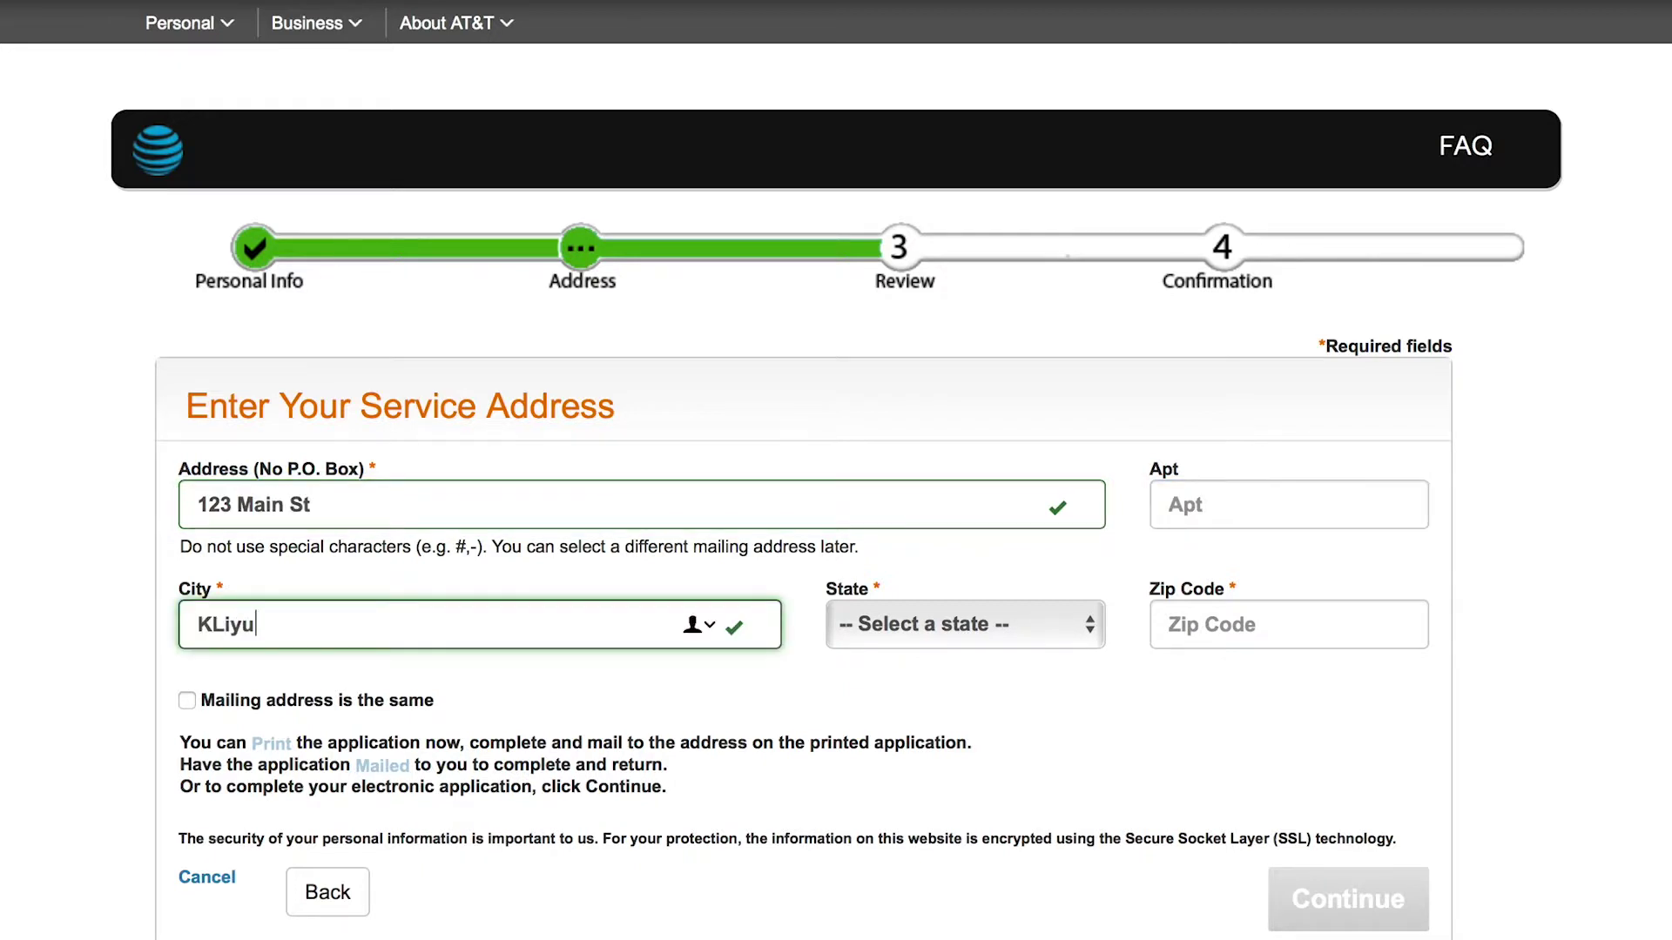
key(BackSpace)
key(BackSpace)
key(BackSpace)
key(BackSpace)
key(BackSpace)
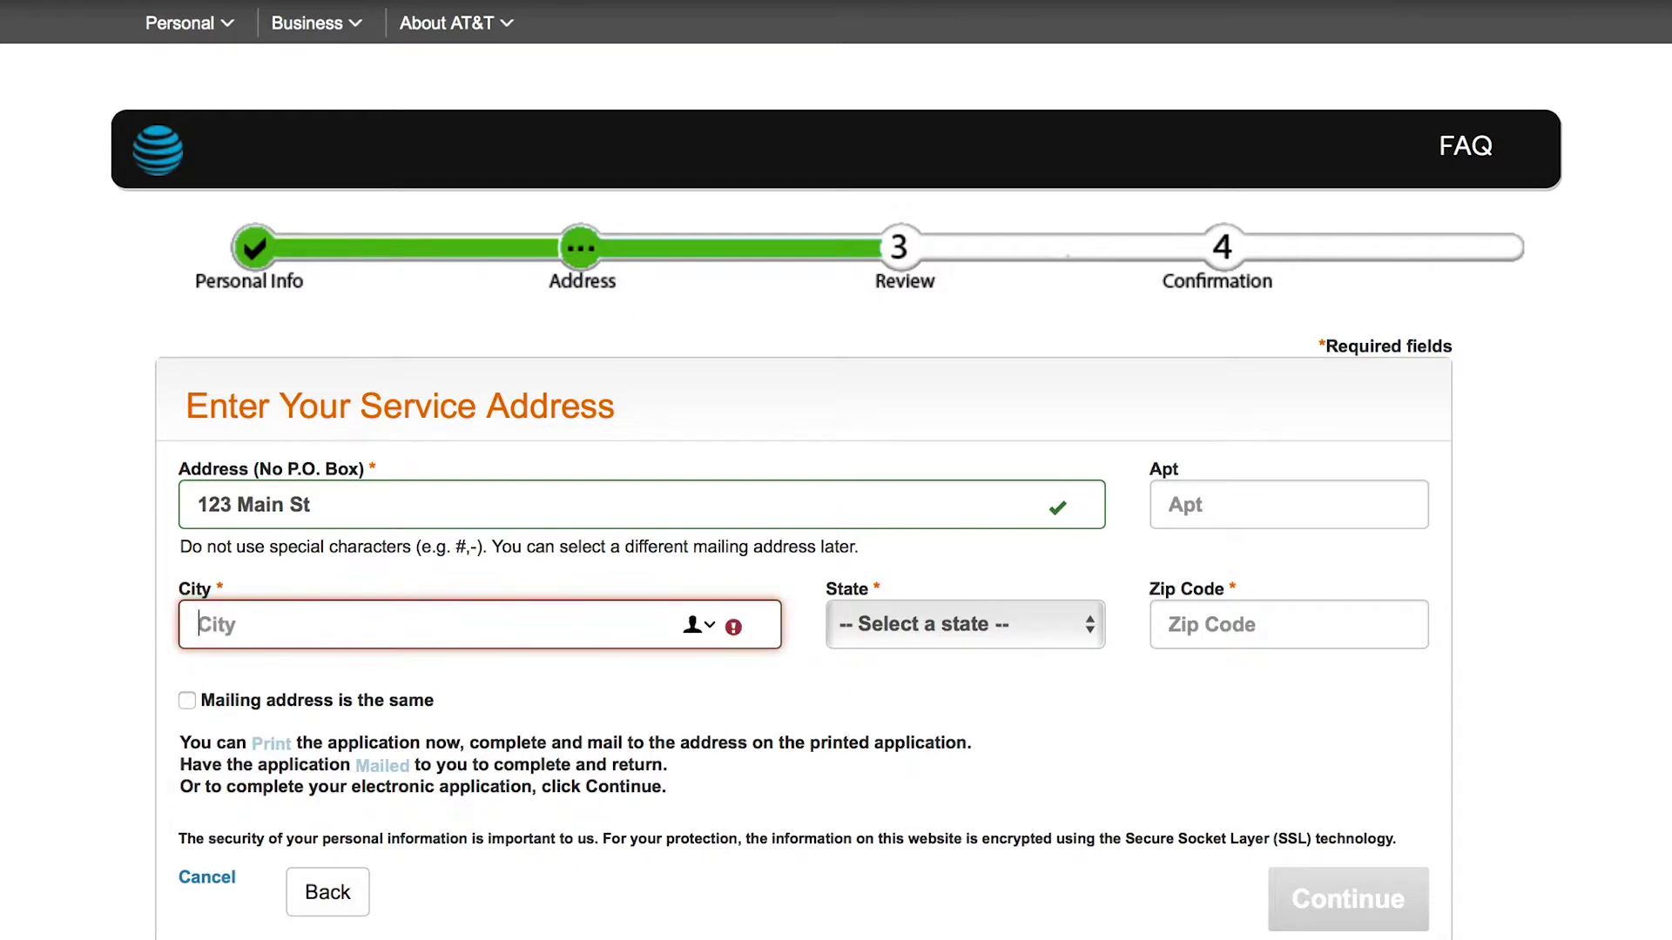
text(L)
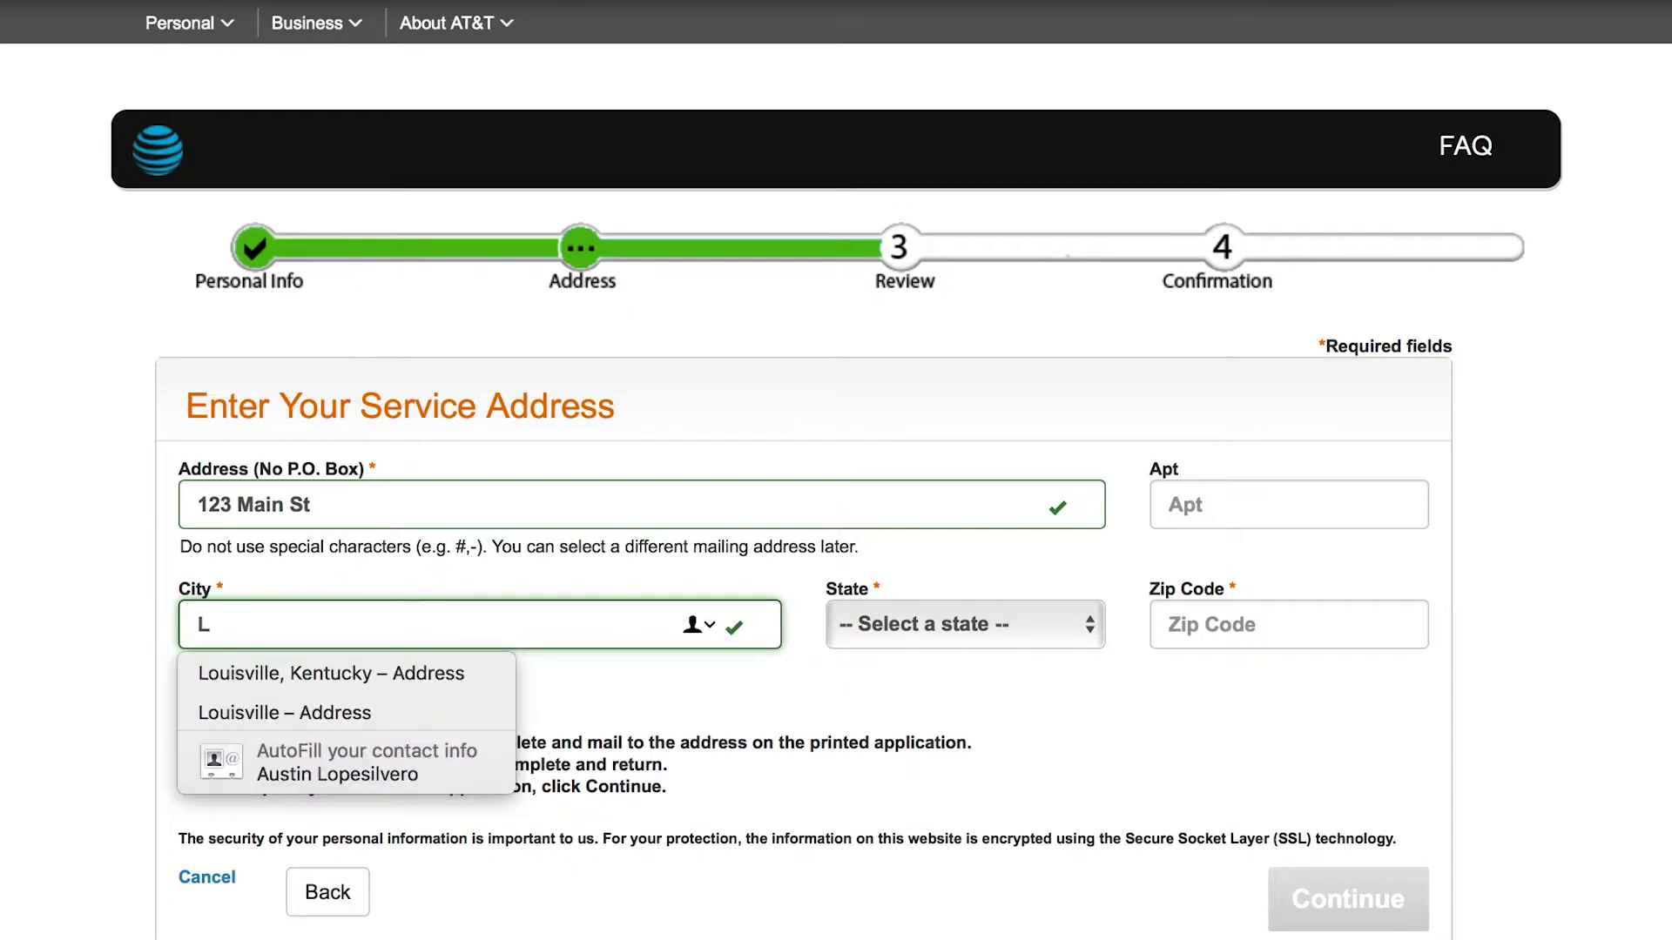
text(ouisville)
key(Tab)
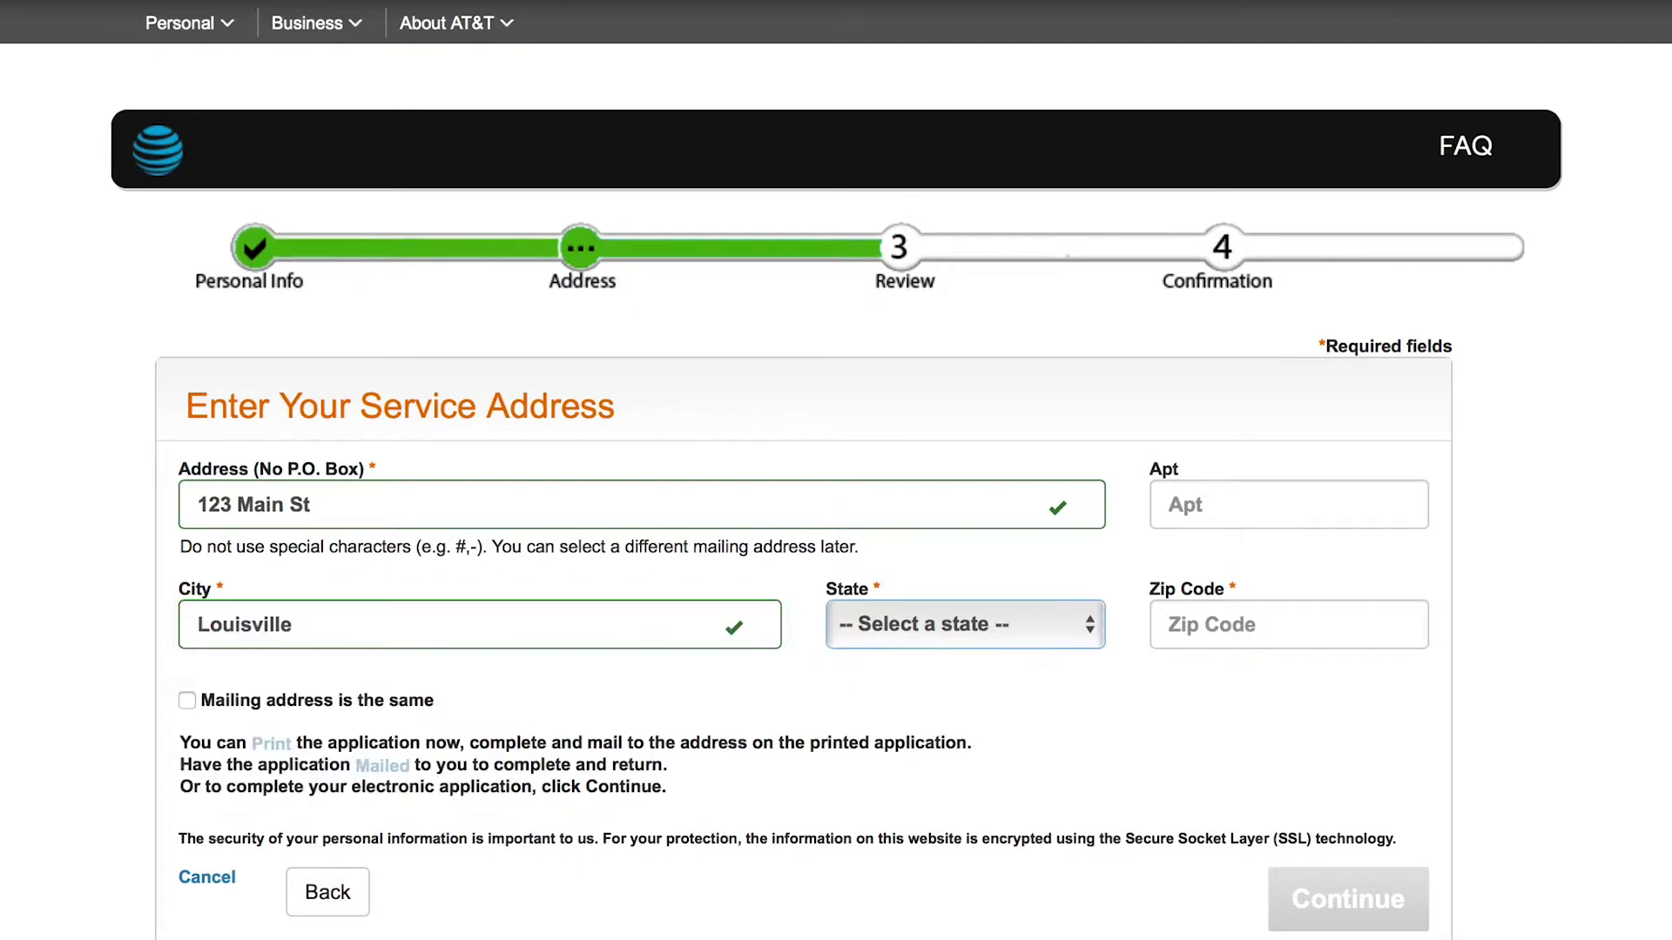
key(k)
key(y)
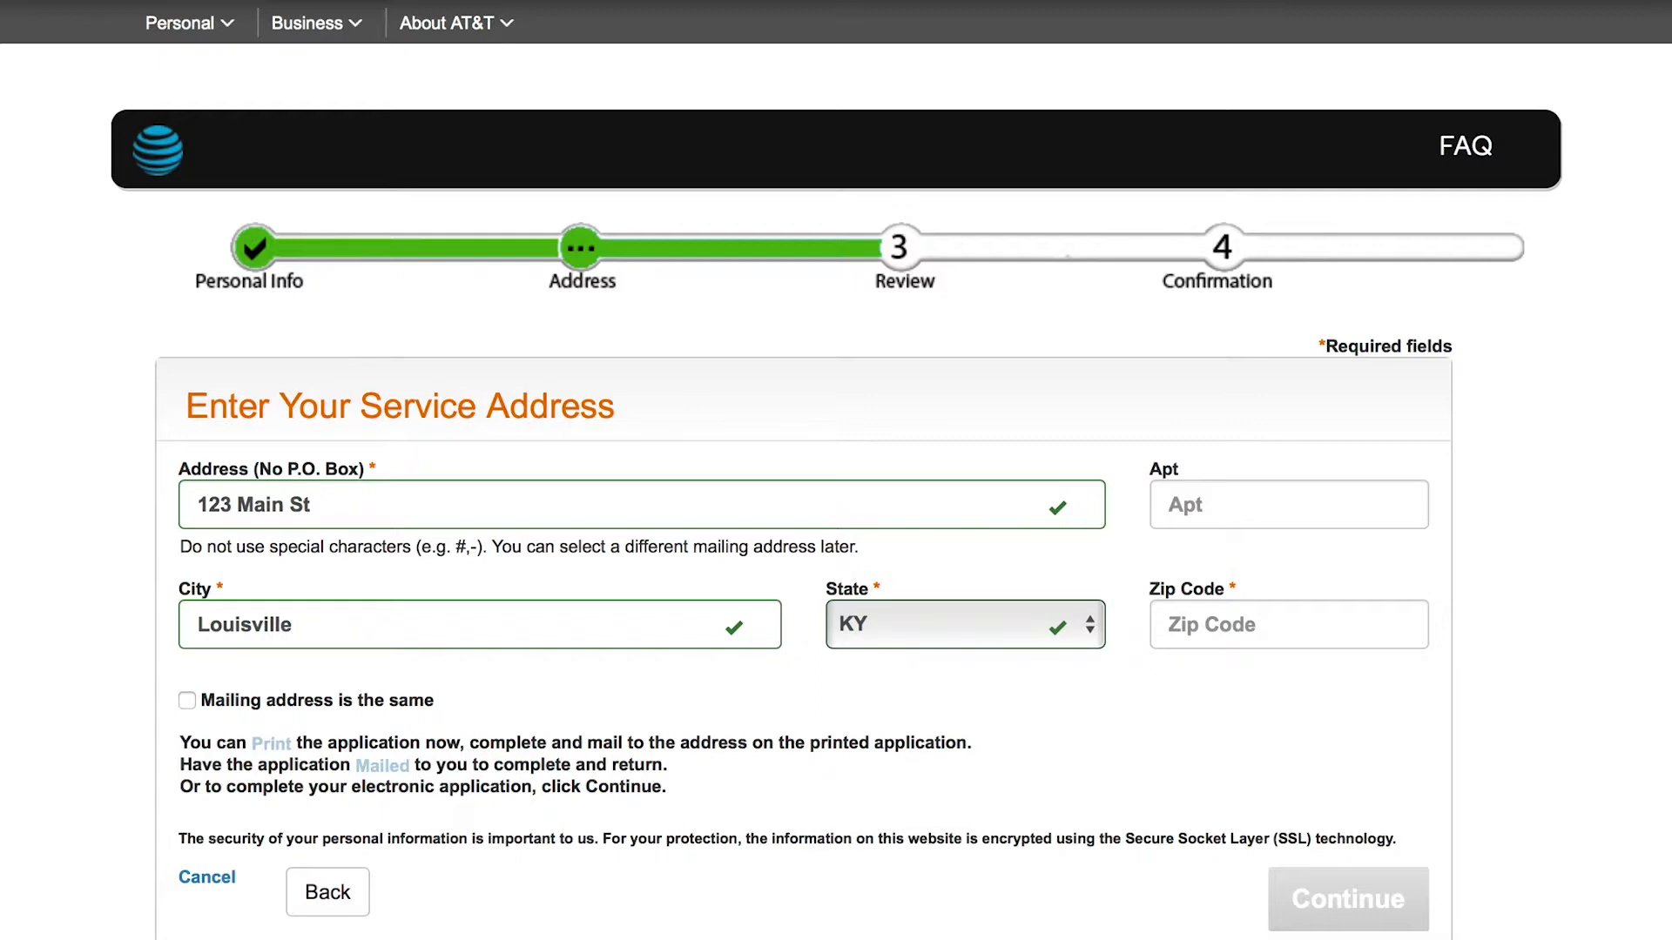
click(185, 702)
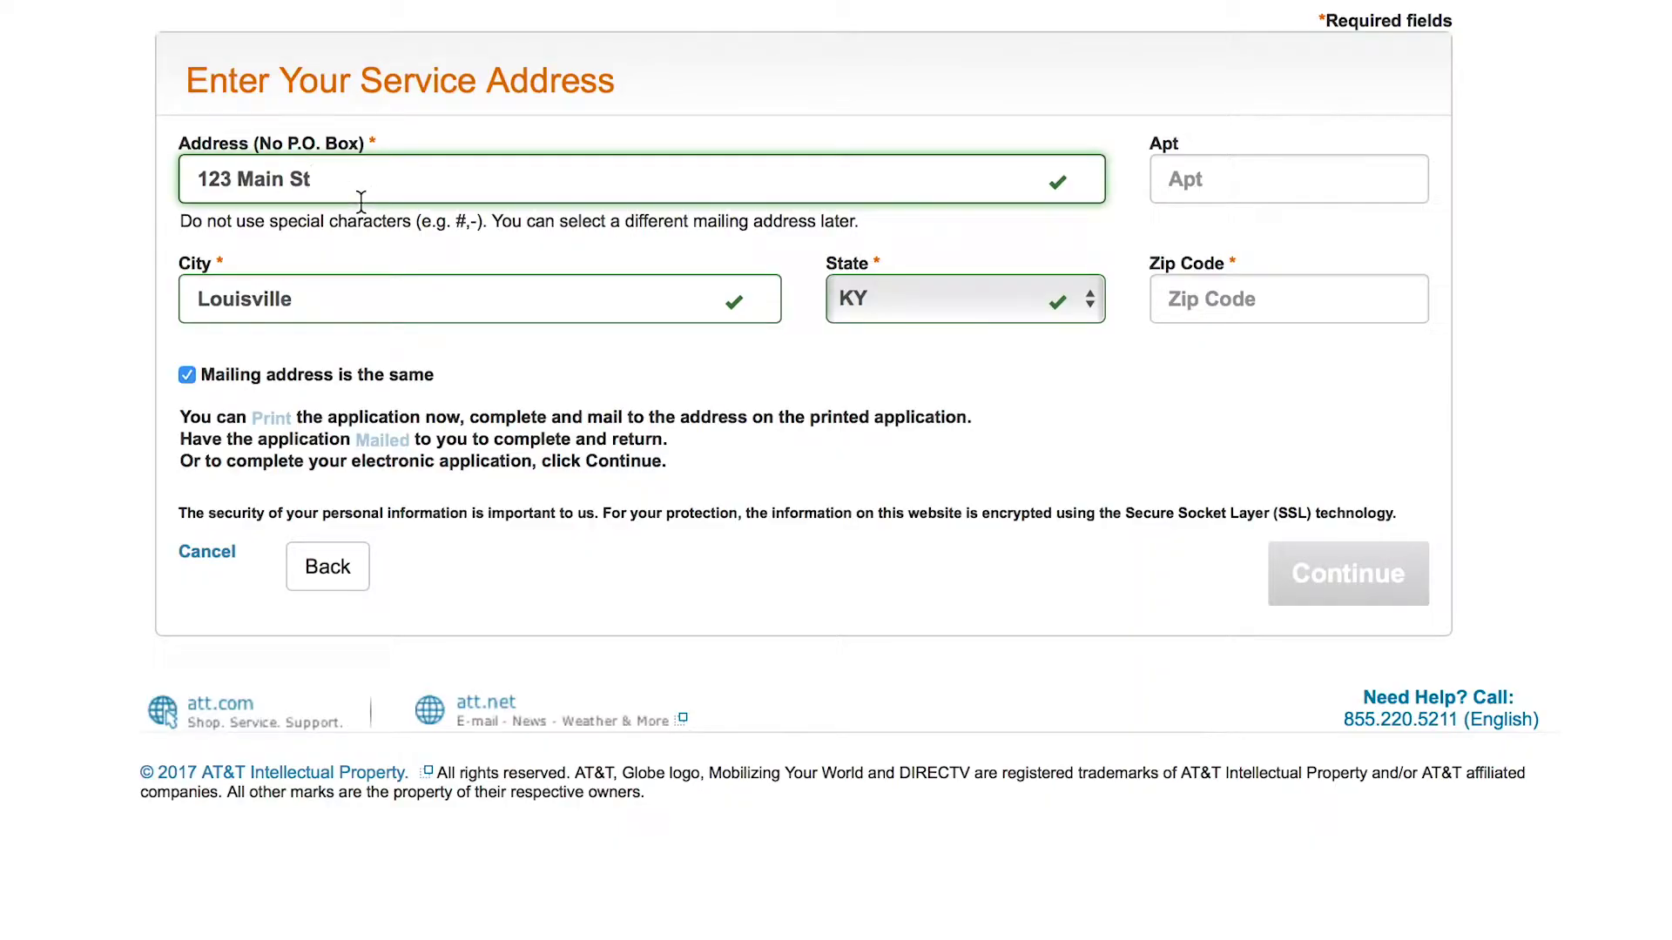
Step: Replace the service street address with the new one, add the zip code, and submit it
key(BackSpace)
key(BackSpace)
key(BackSpace)
key(BackSpace)
key(BackSpace)
key(BackSpace)
key(BackSpace)
key(BackSpace)
key(BackSpace)
key(BackSpace)
key(BackSpace)
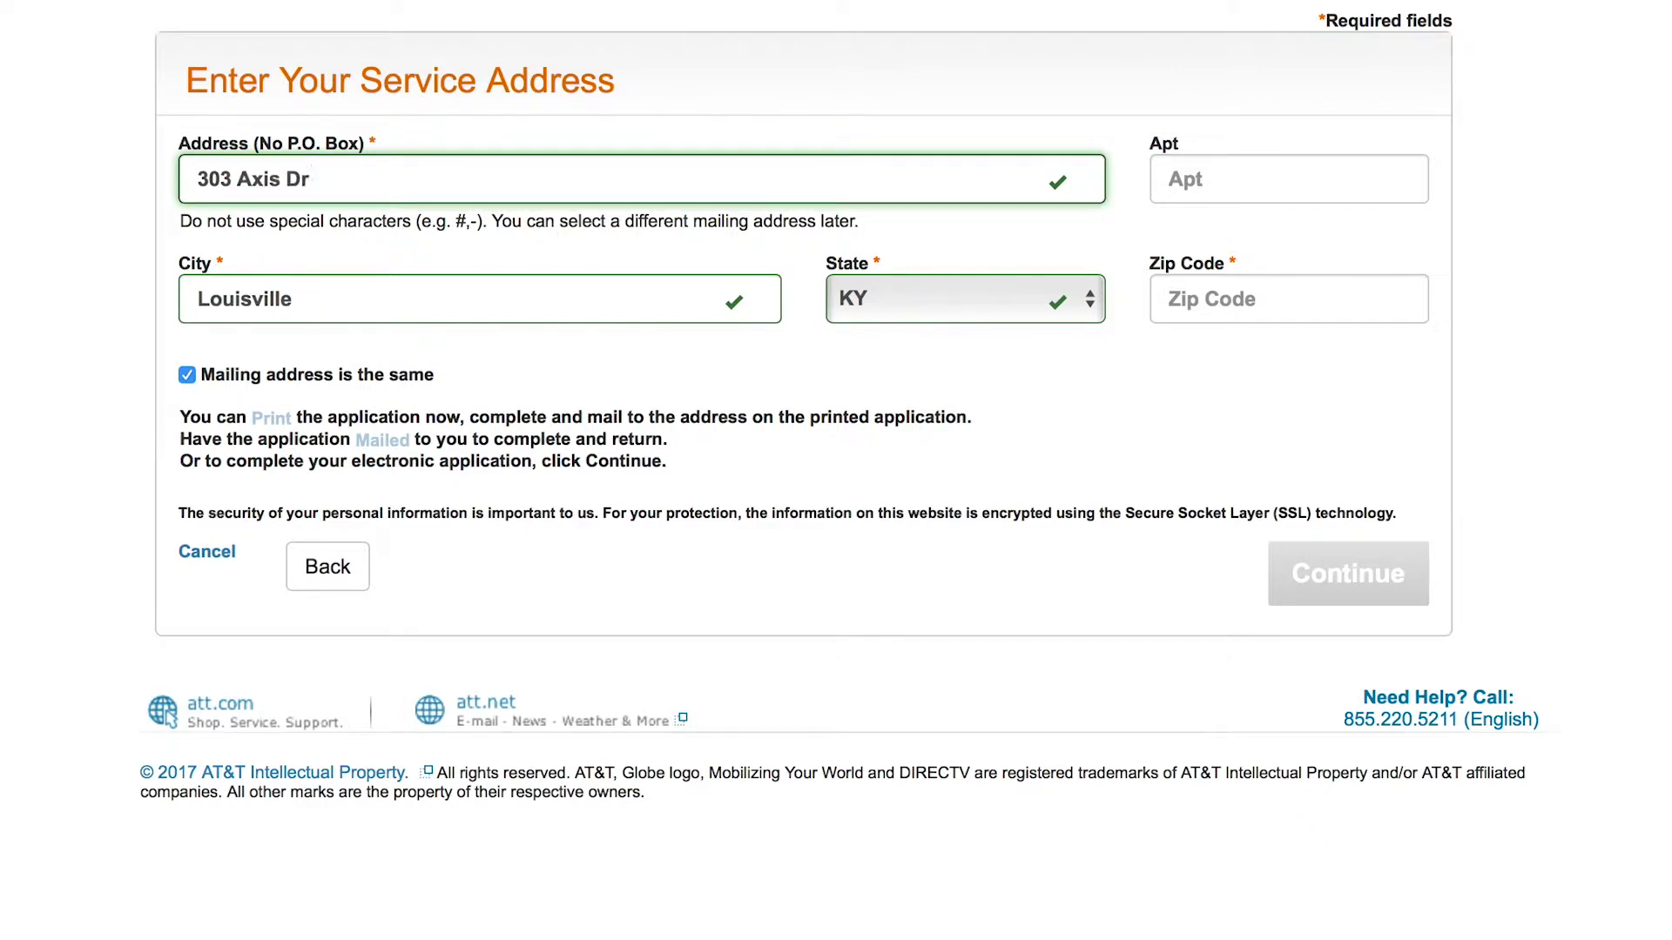
click(1170, 178)
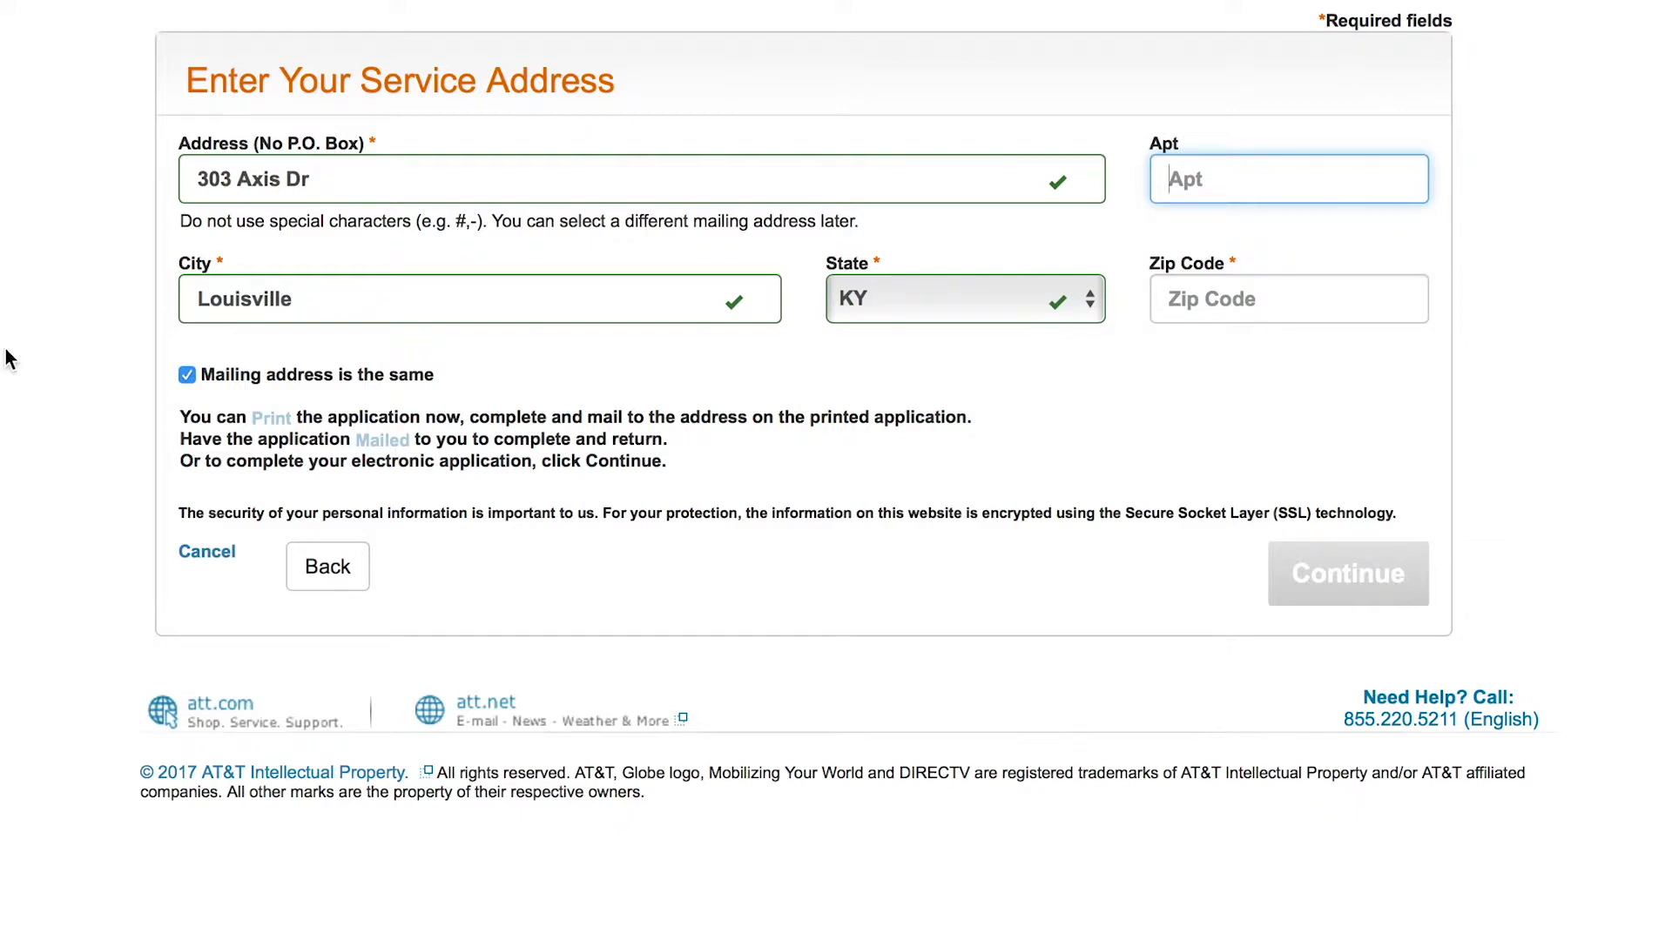
click(1201, 307)
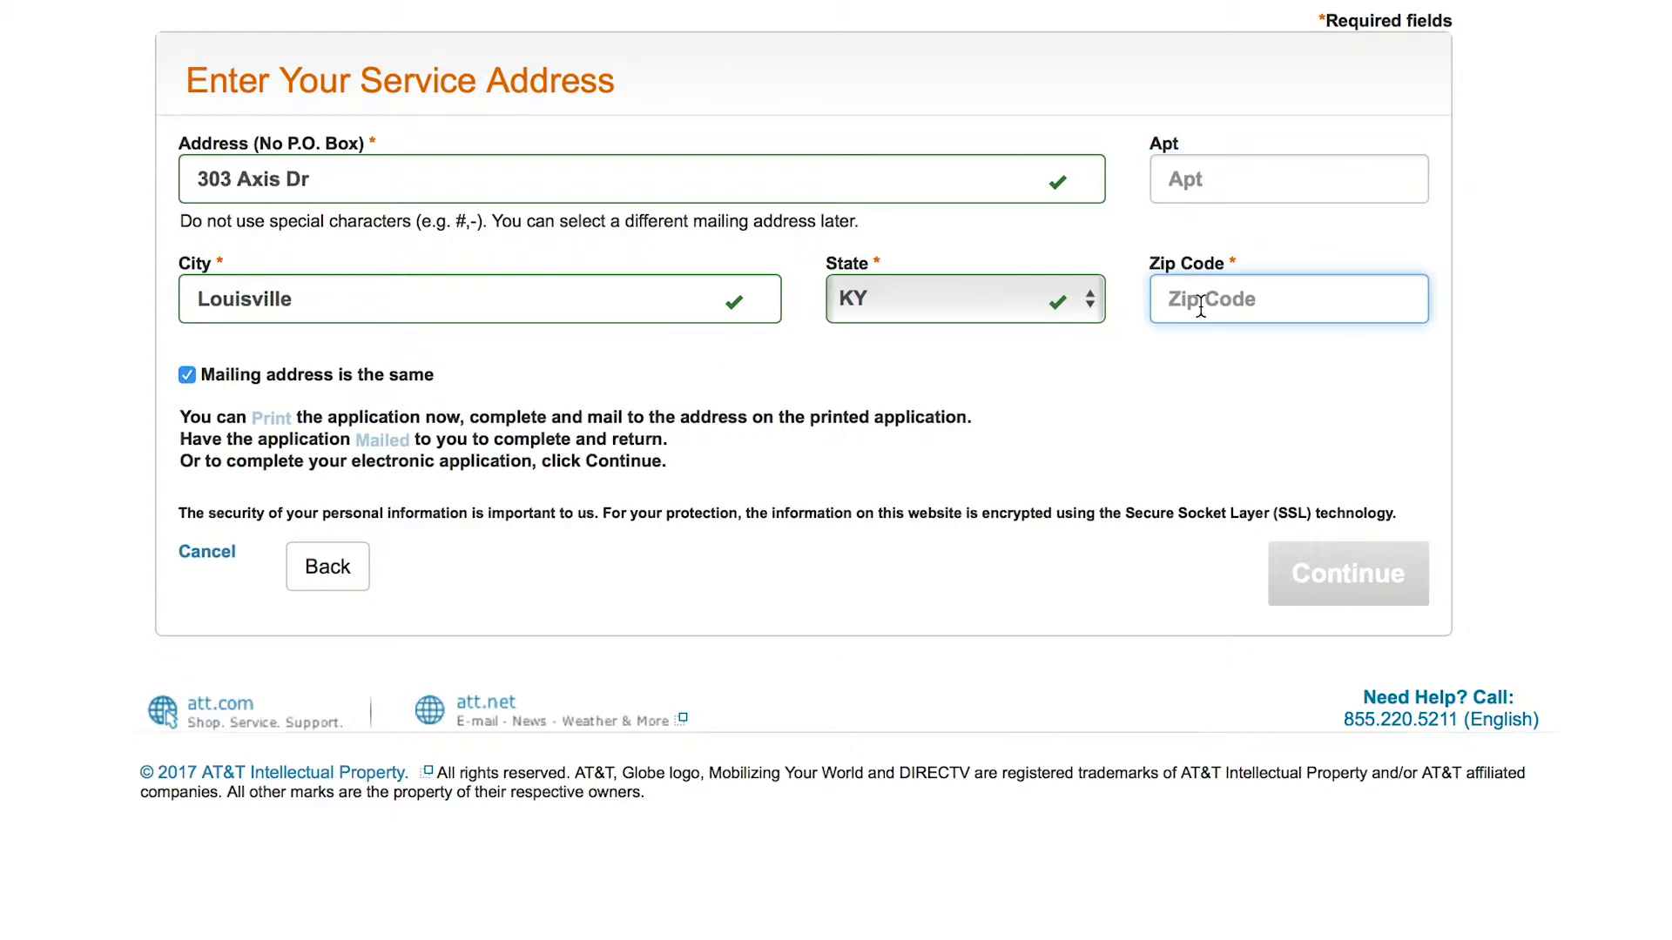
text(40206)
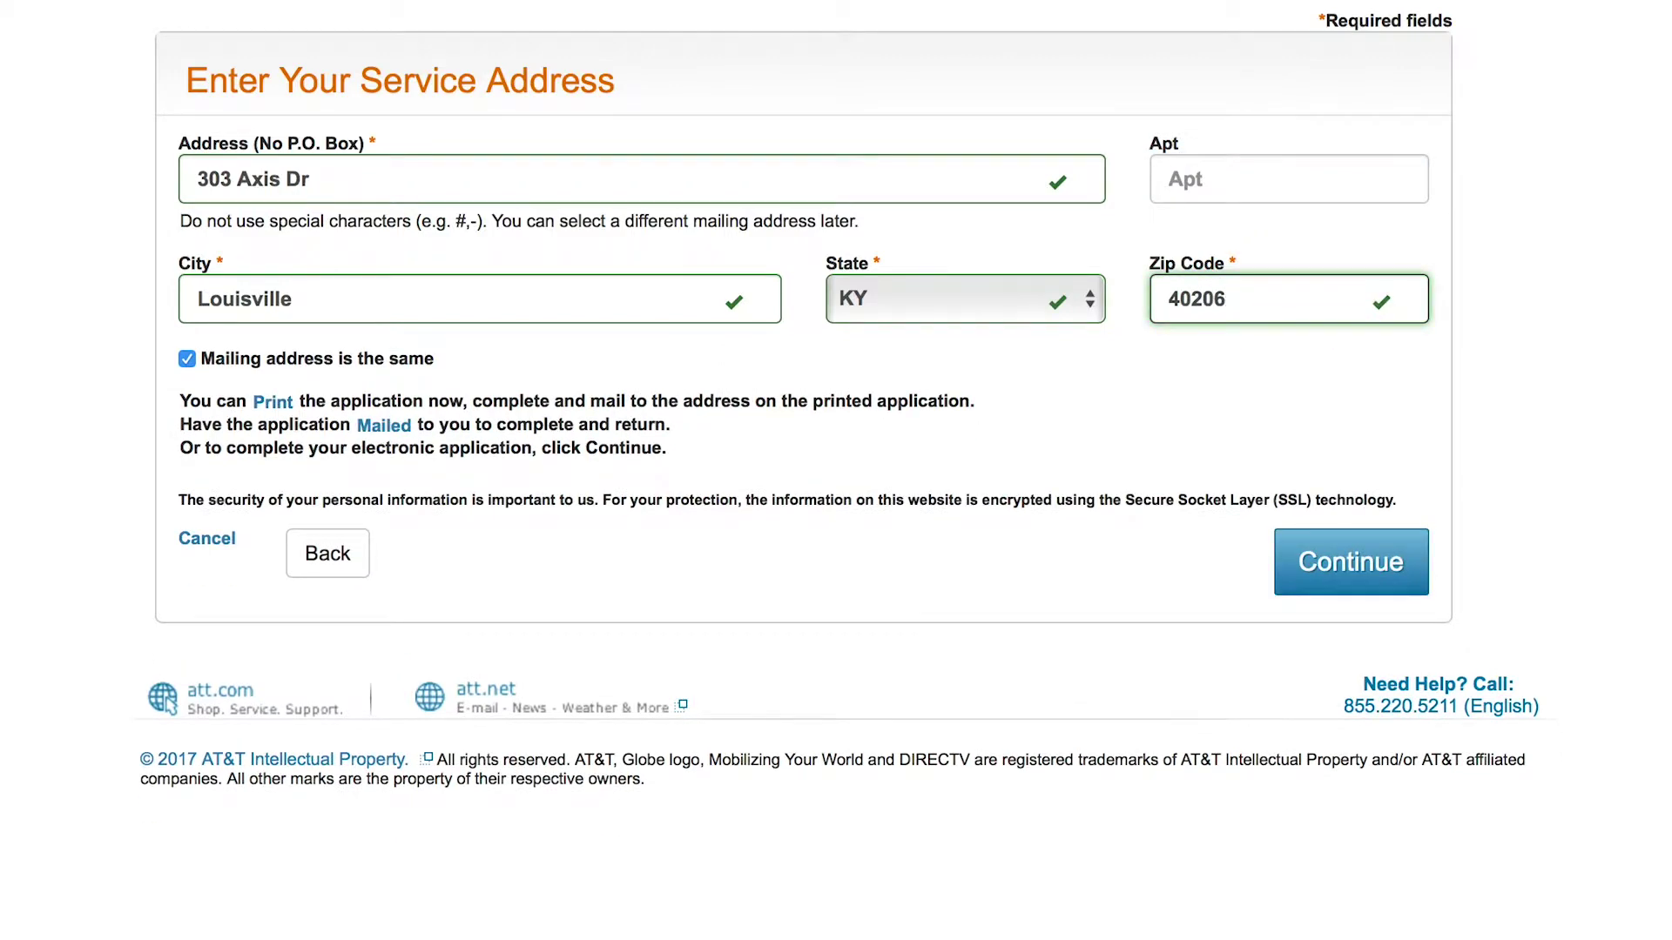
click(1323, 561)
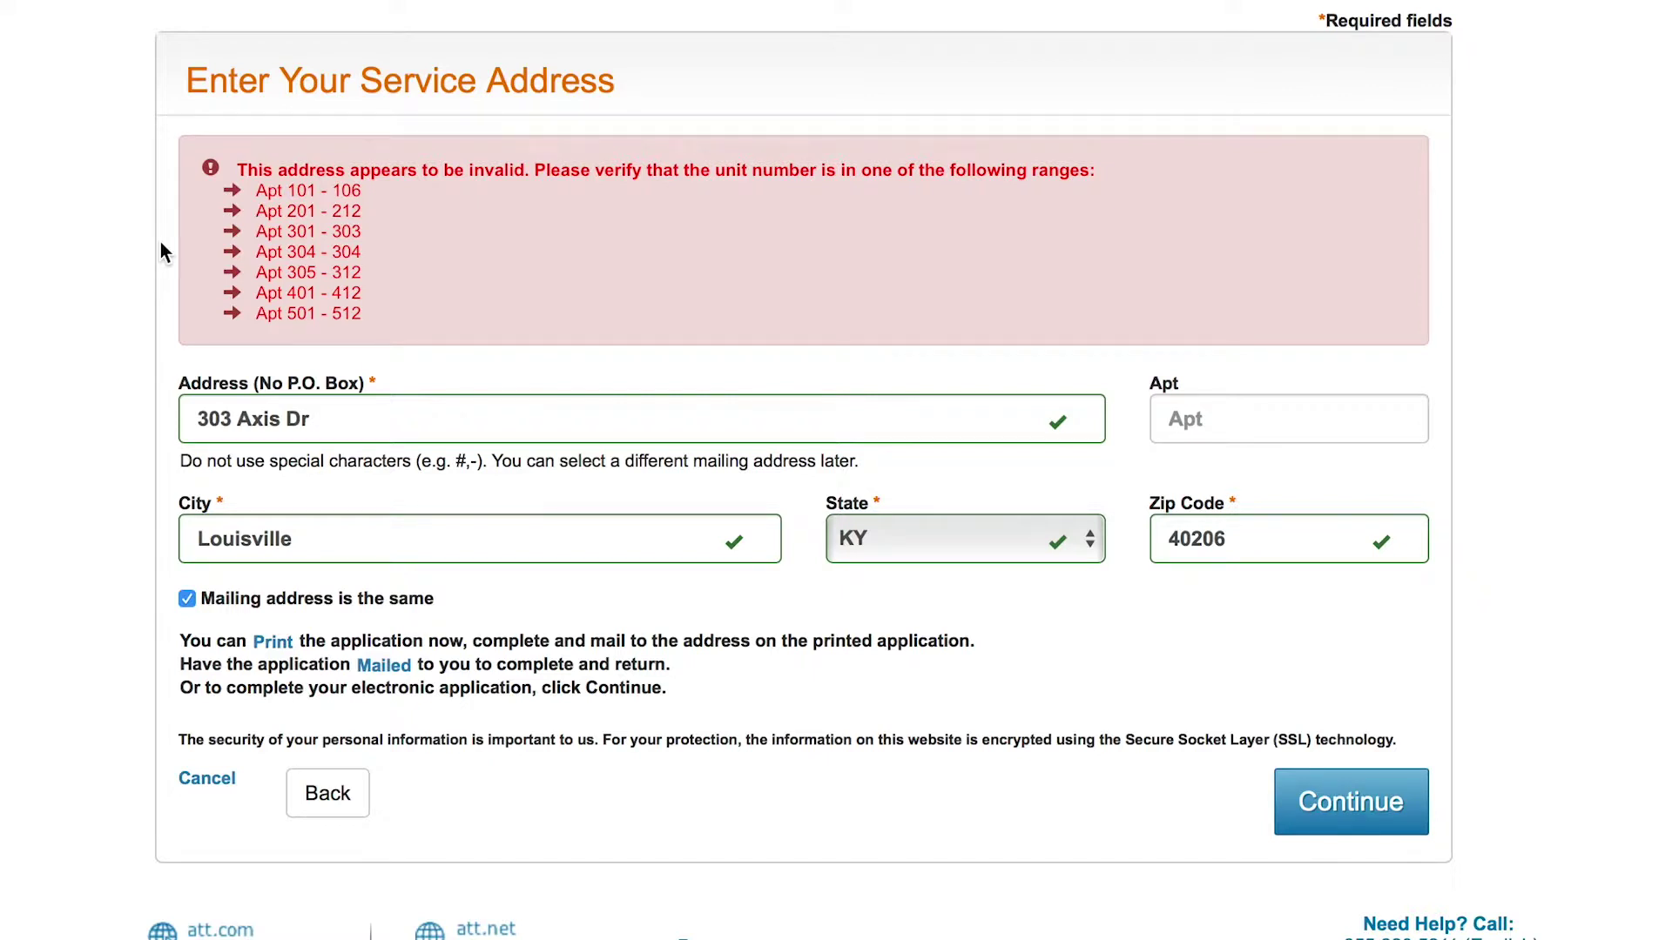
Step: Enter an apartment number within the listed valid ranges and resubmit the service address
click(1245, 433)
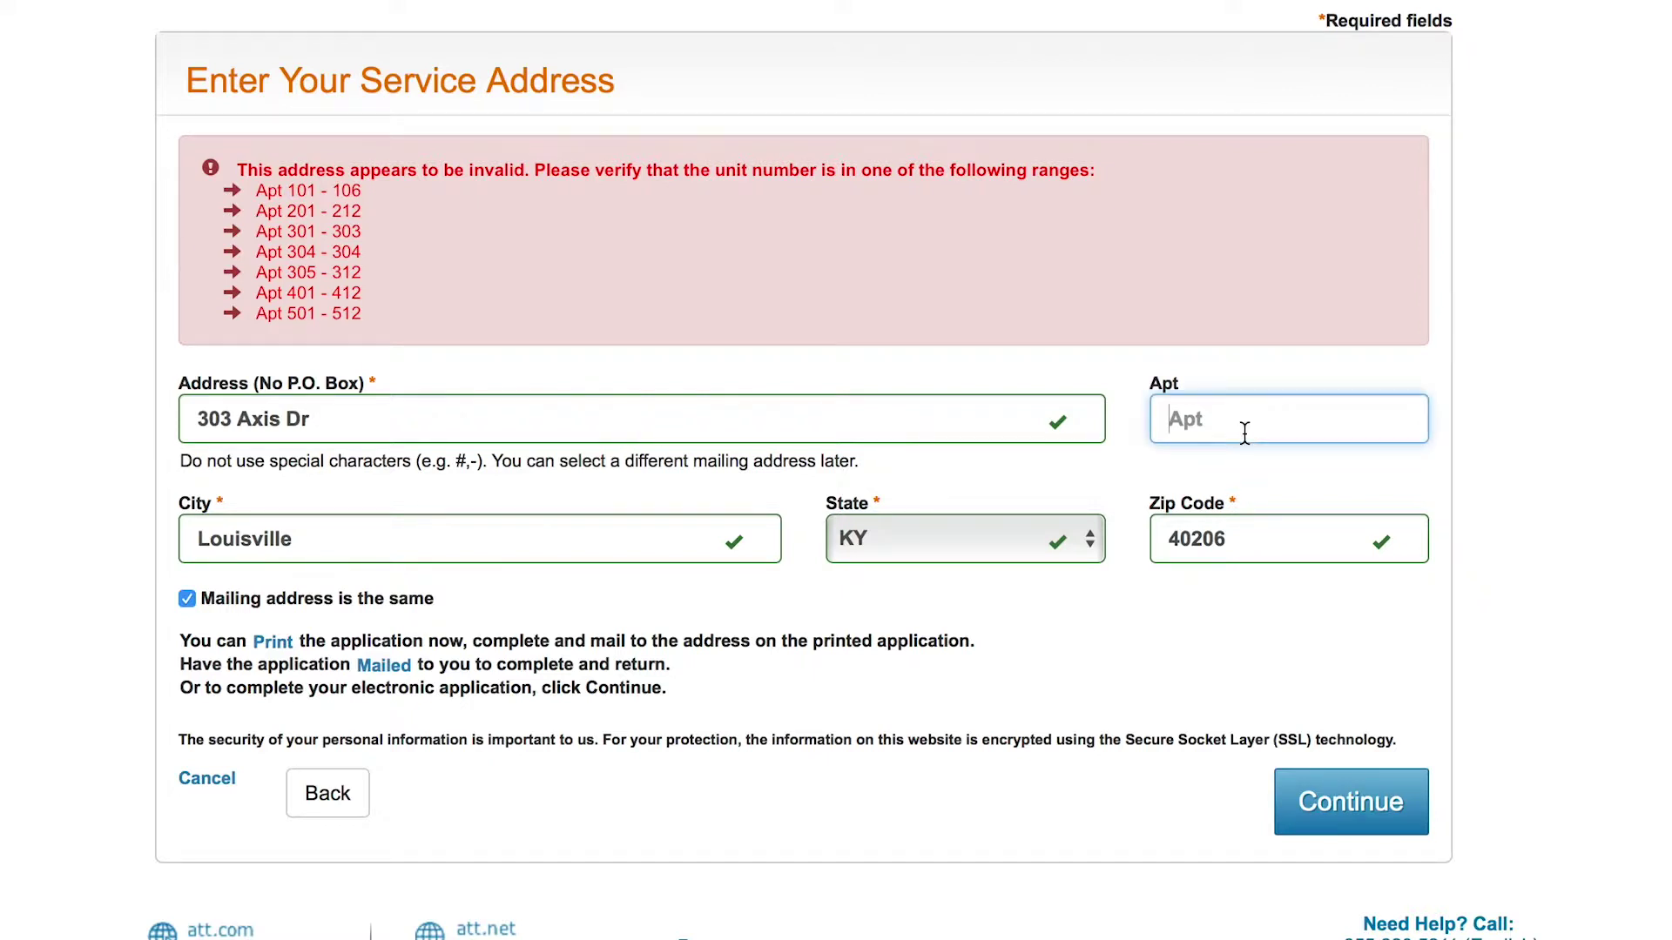
text(101)
click(1297, 799)
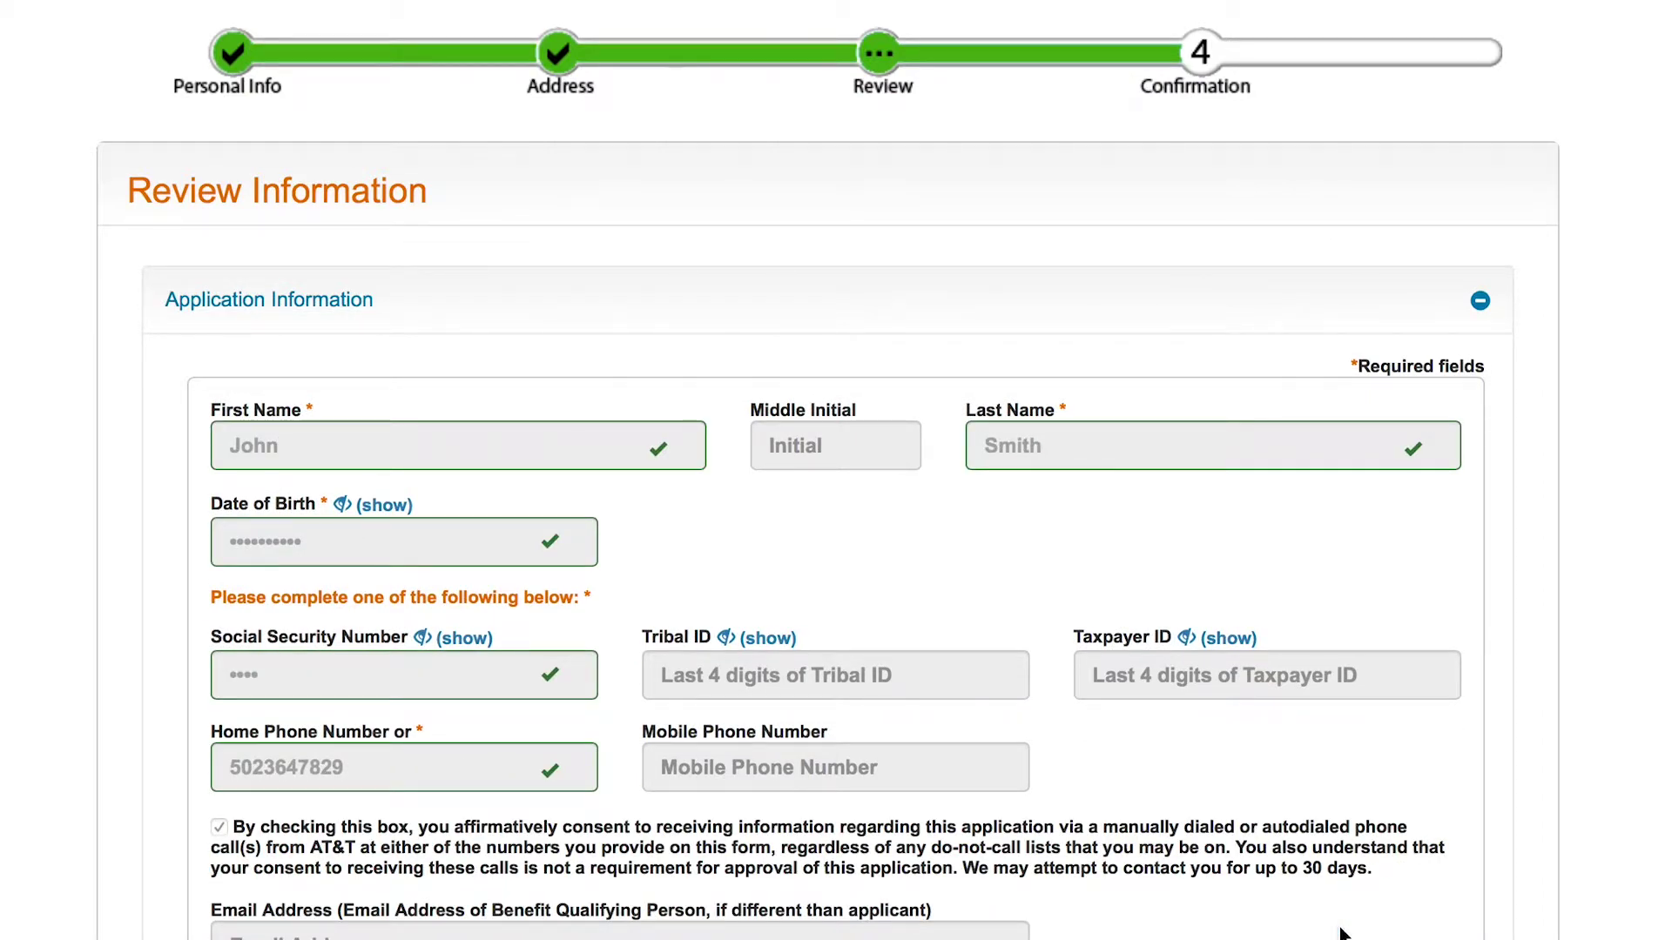
scroll(1341, 933, down, 4)
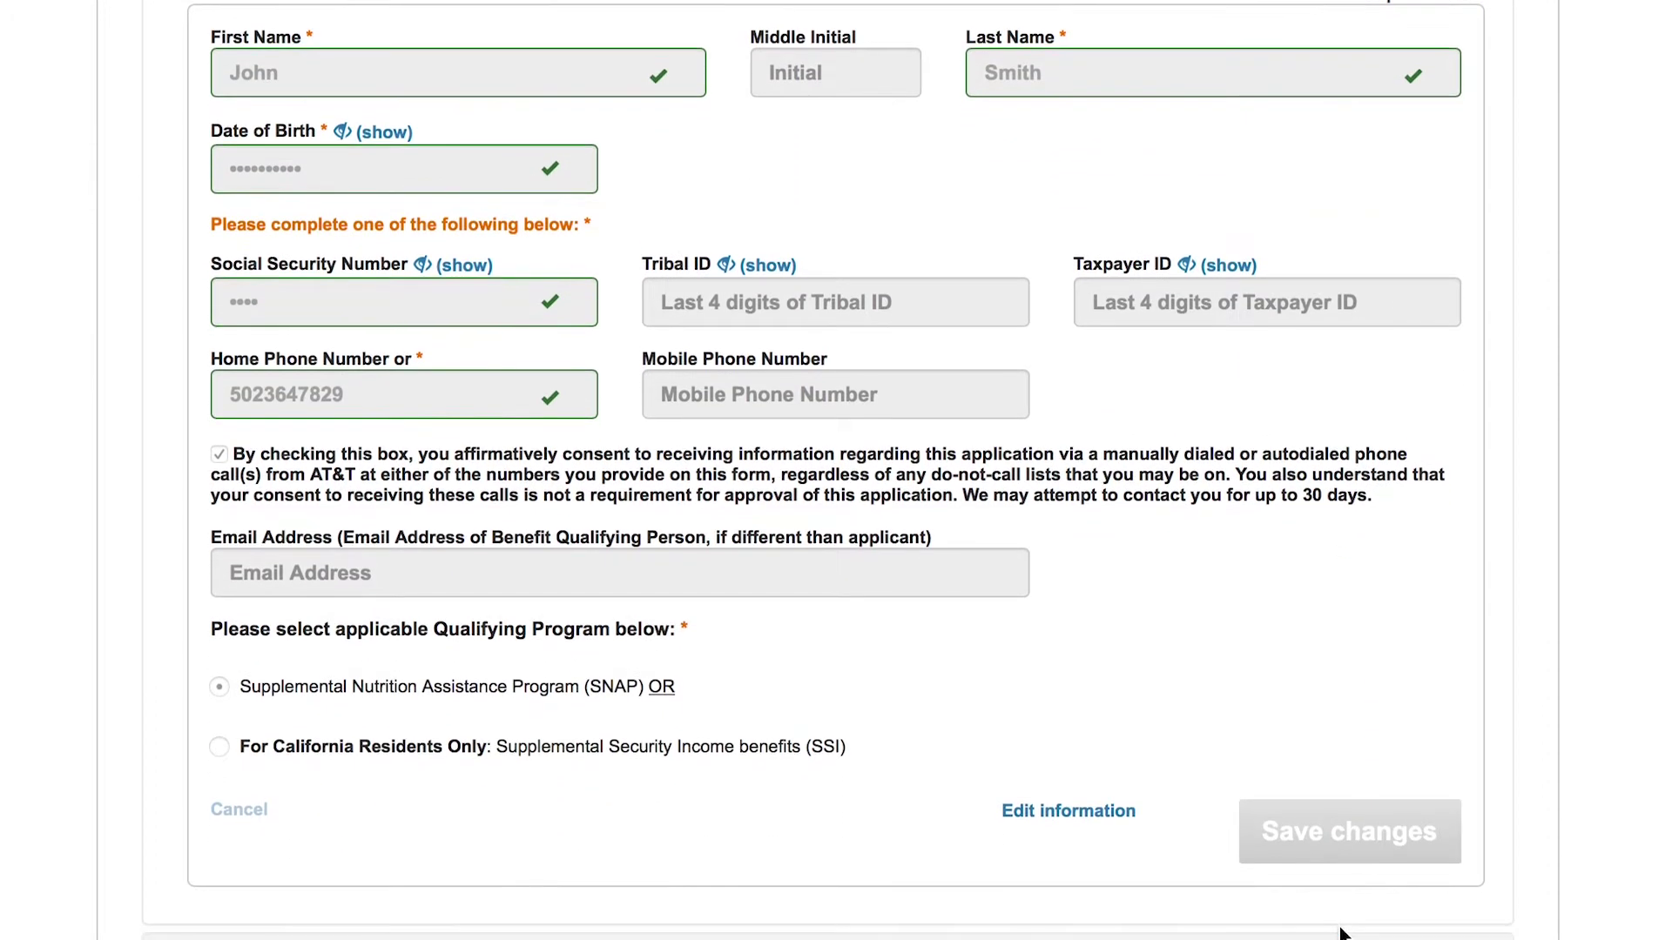
scroll(1341, 934, down, 6)
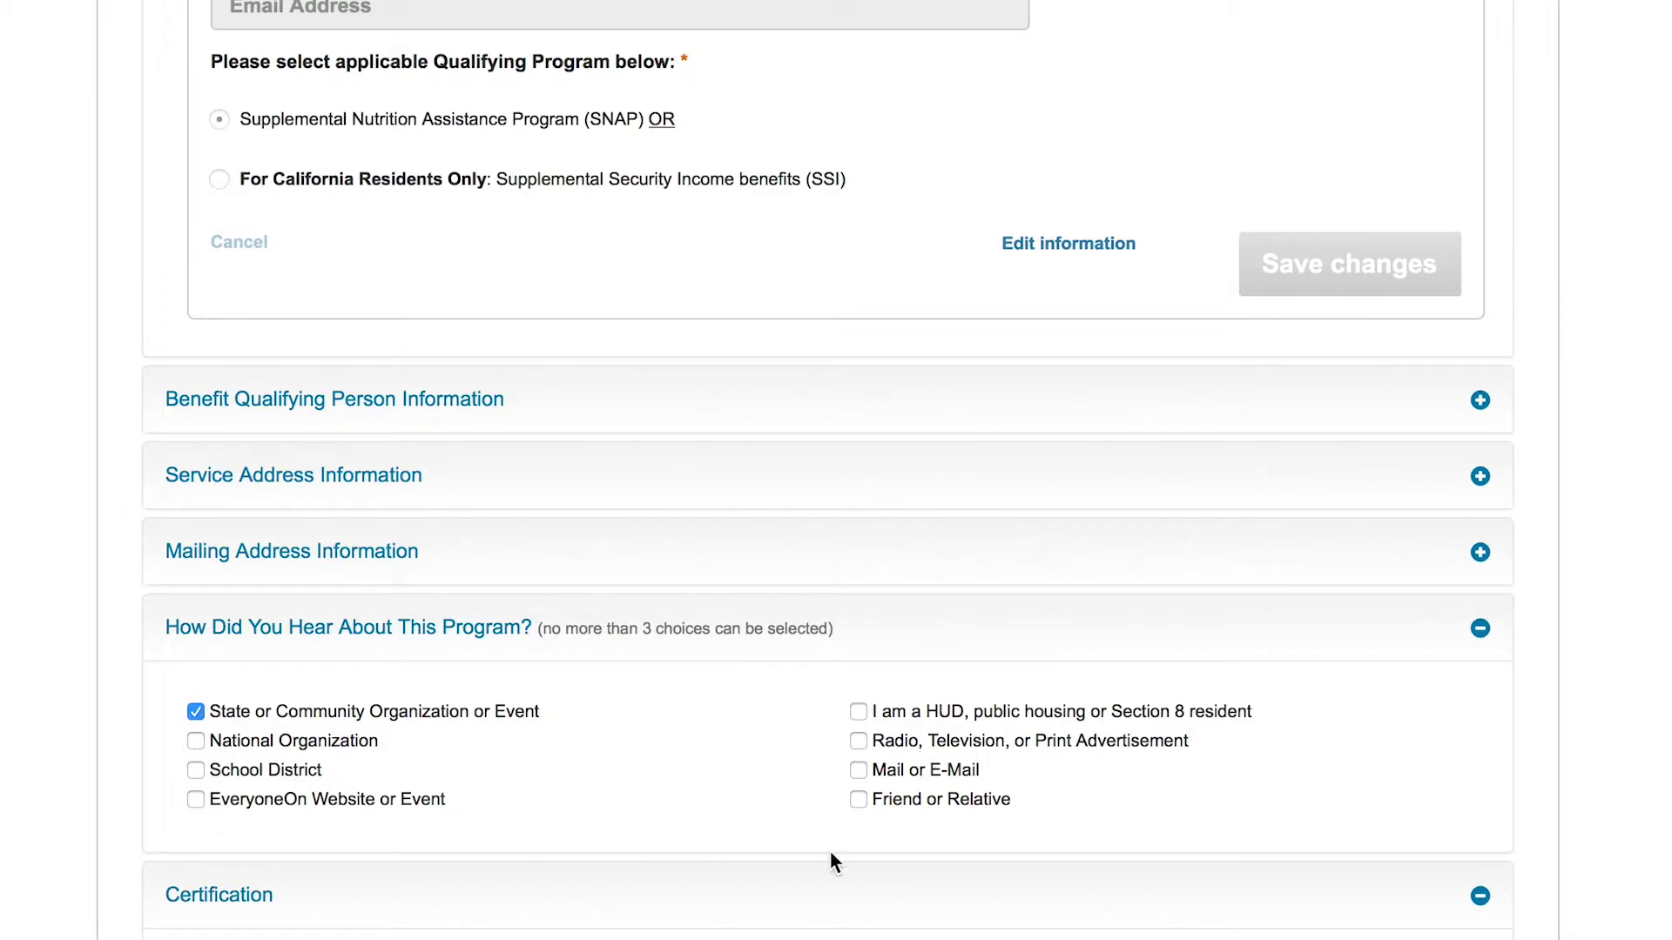
scroll(533, 717, down, 9)
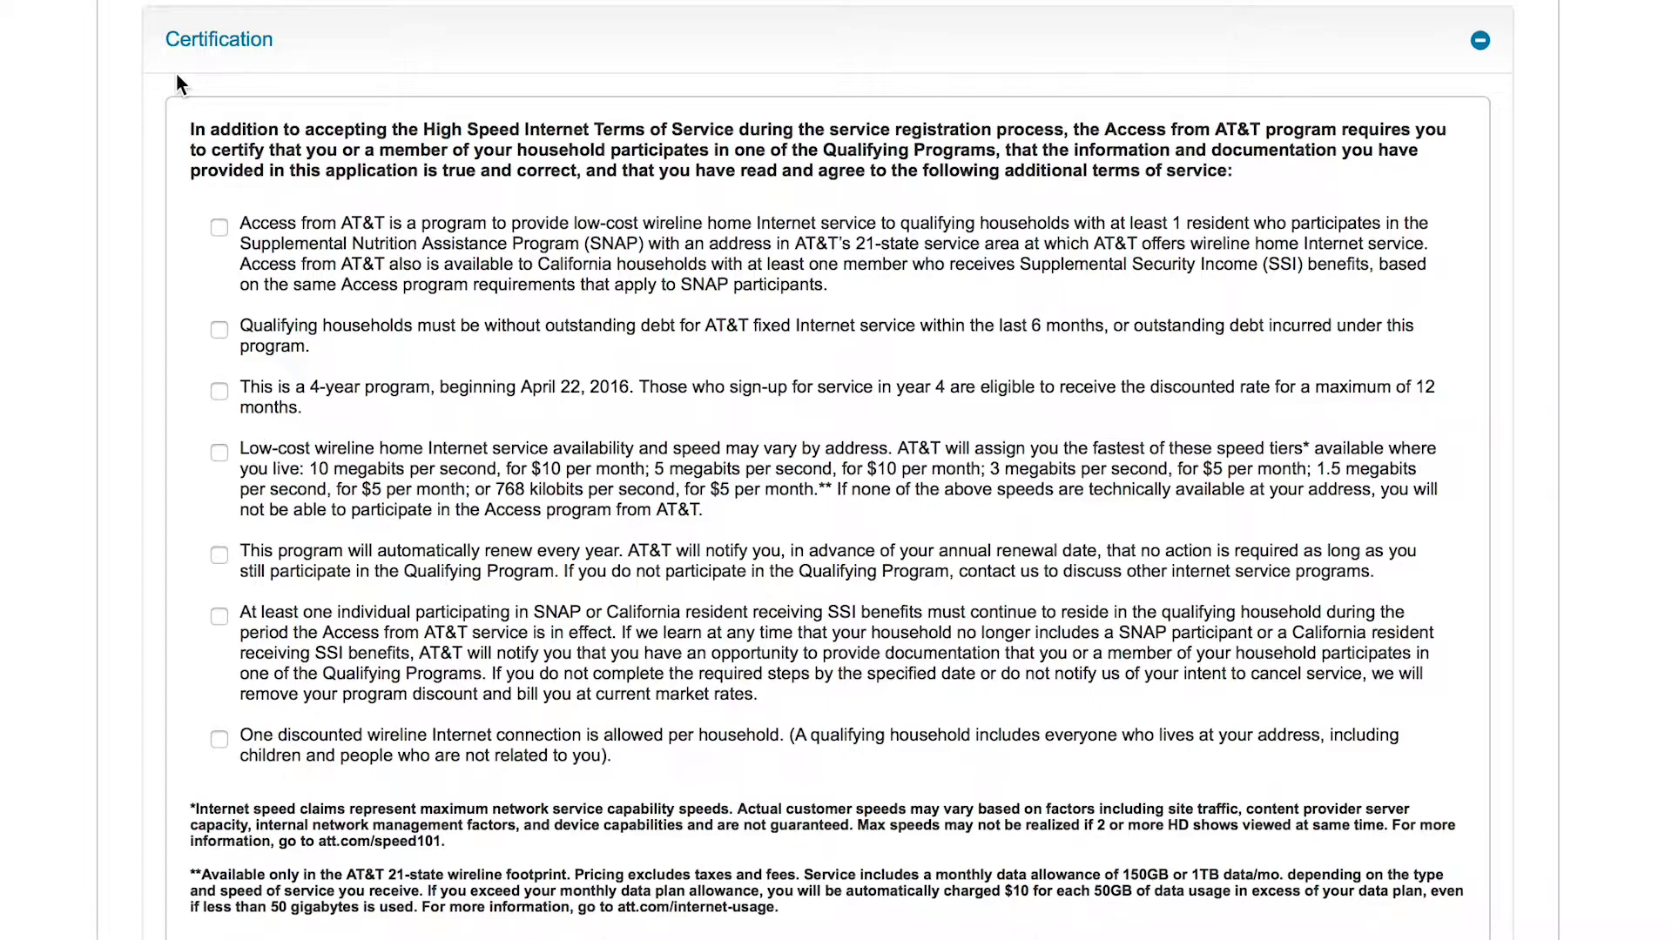
Step: Agree to all seven certification terms, from program description to one connection per household
click(219, 229)
click(220, 331)
click(221, 392)
click(218, 453)
click(219, 554)
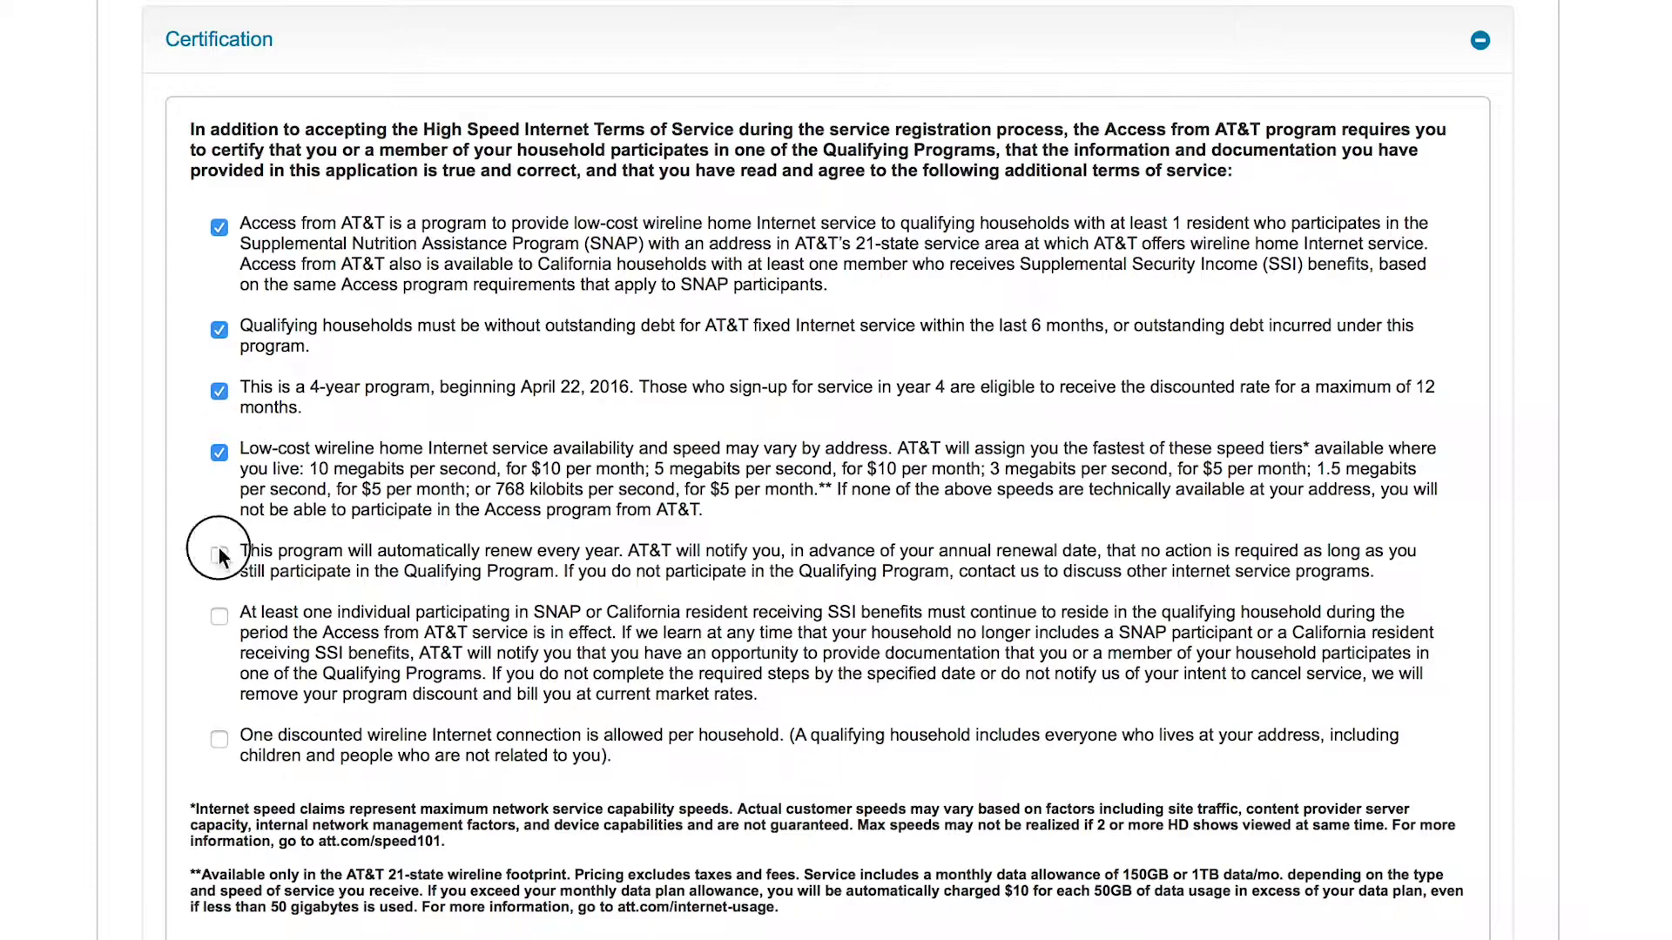
click(218, 619)
click(218, 739)
Step: Bring up the Upload support documents dialog
scroll(219, 745, down, 1)
scroll(218, 746, down, 5)
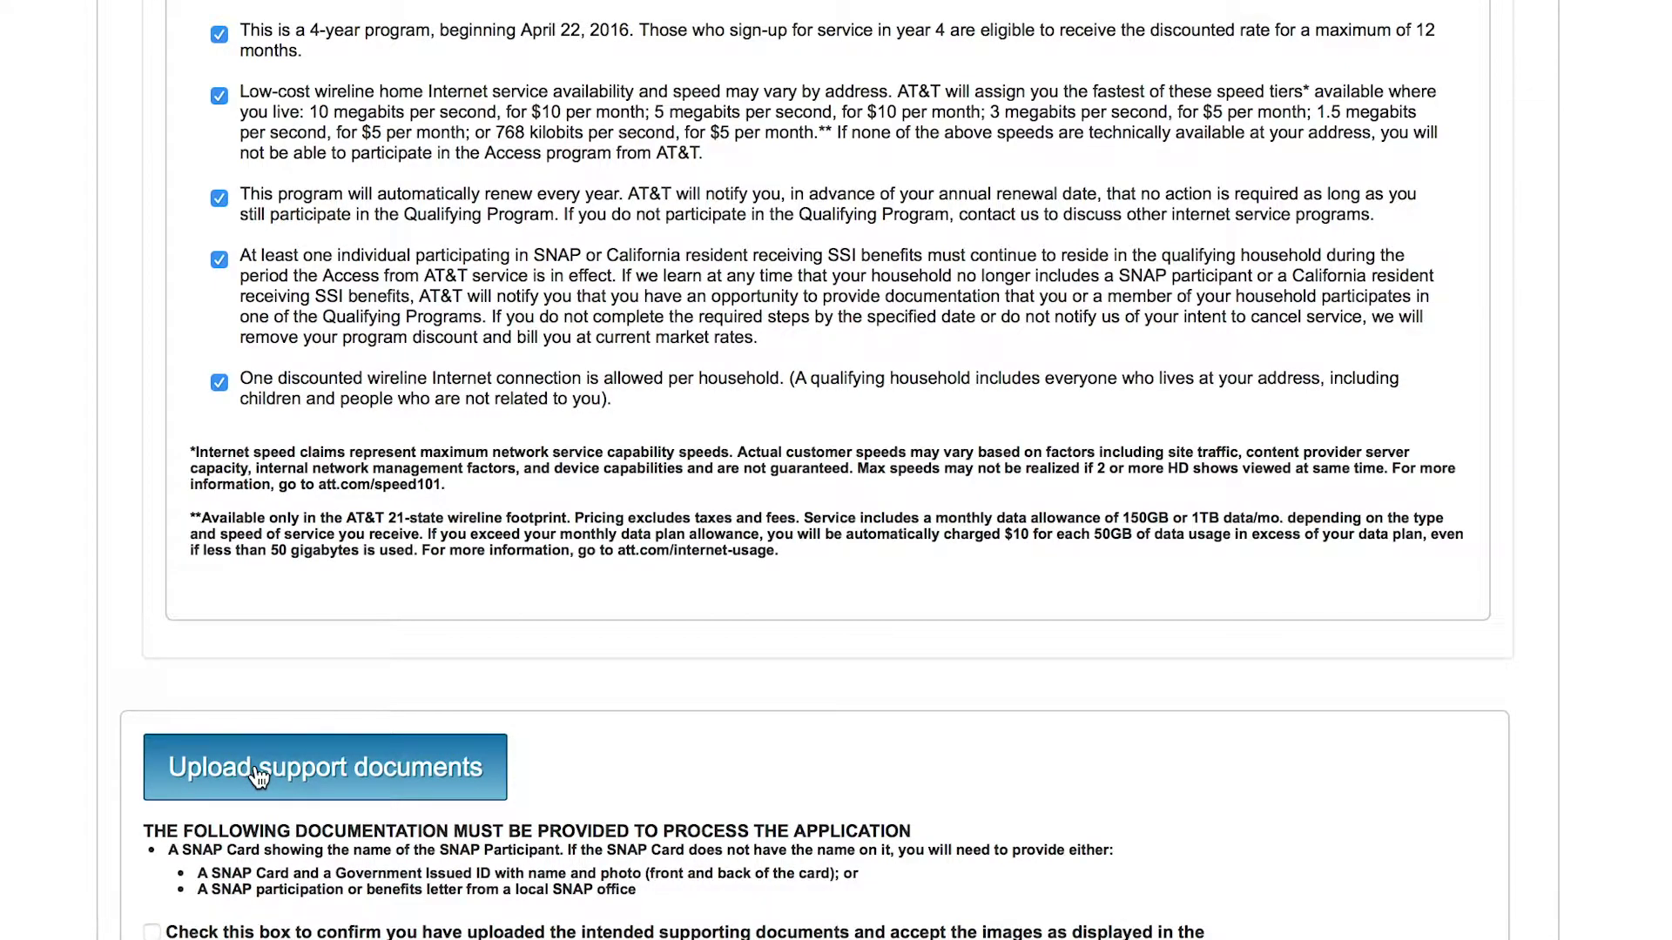
click(259, 775)
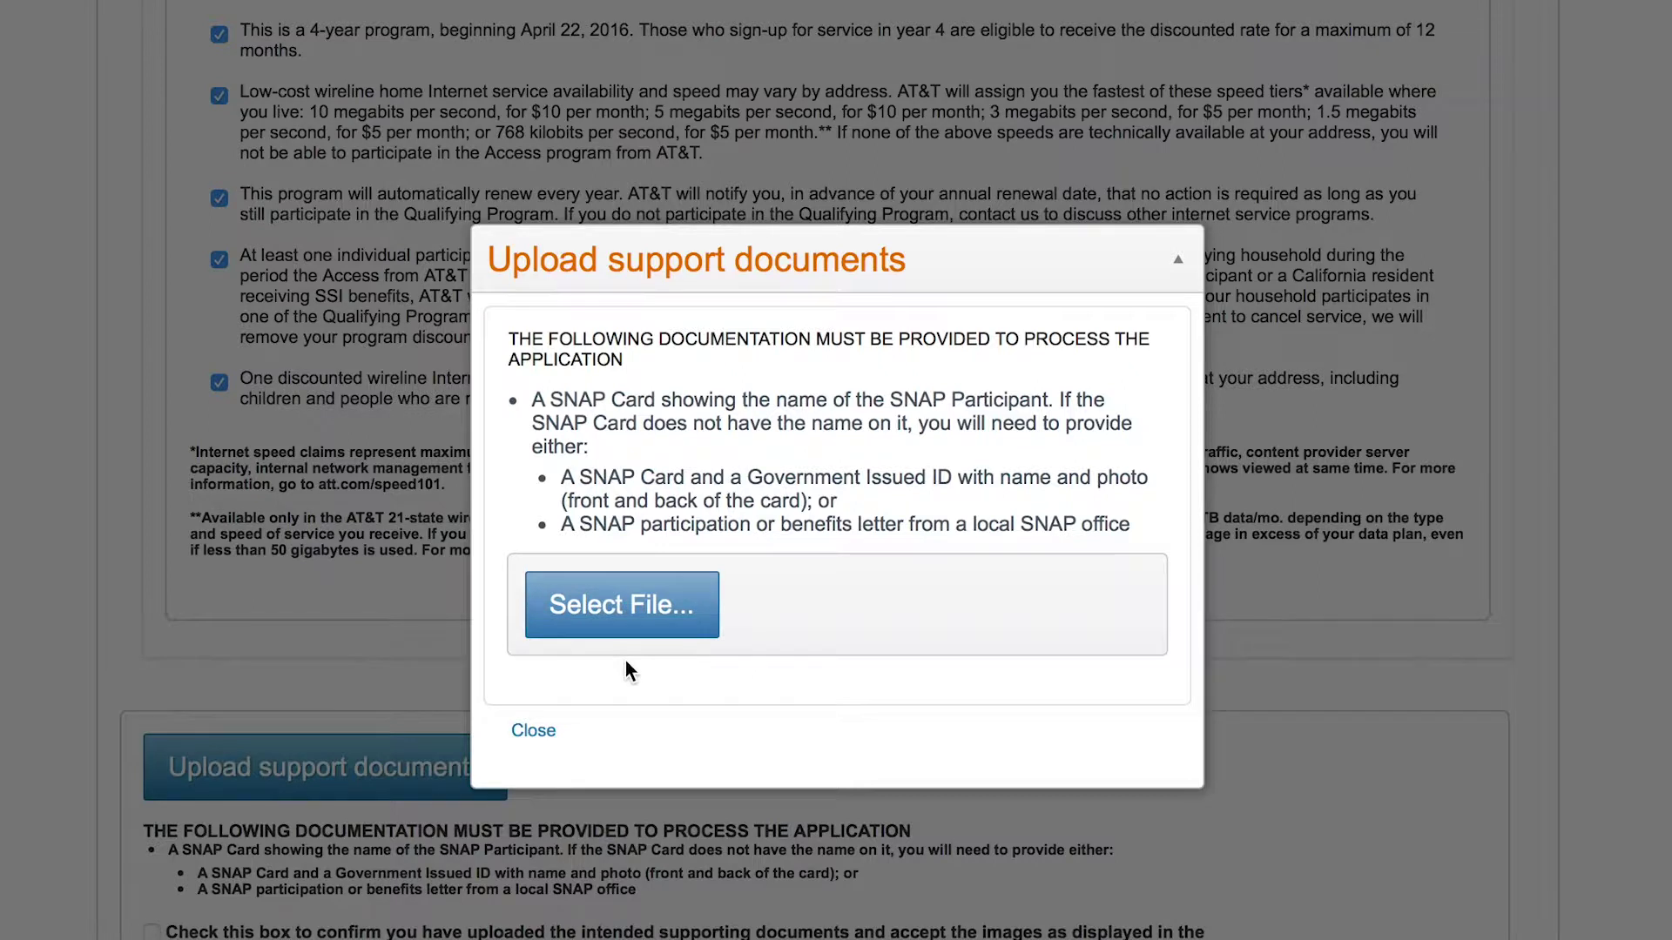
Step: Choose 1-Horizontal.png and upload it as the SNAP support document
click(639, 604)
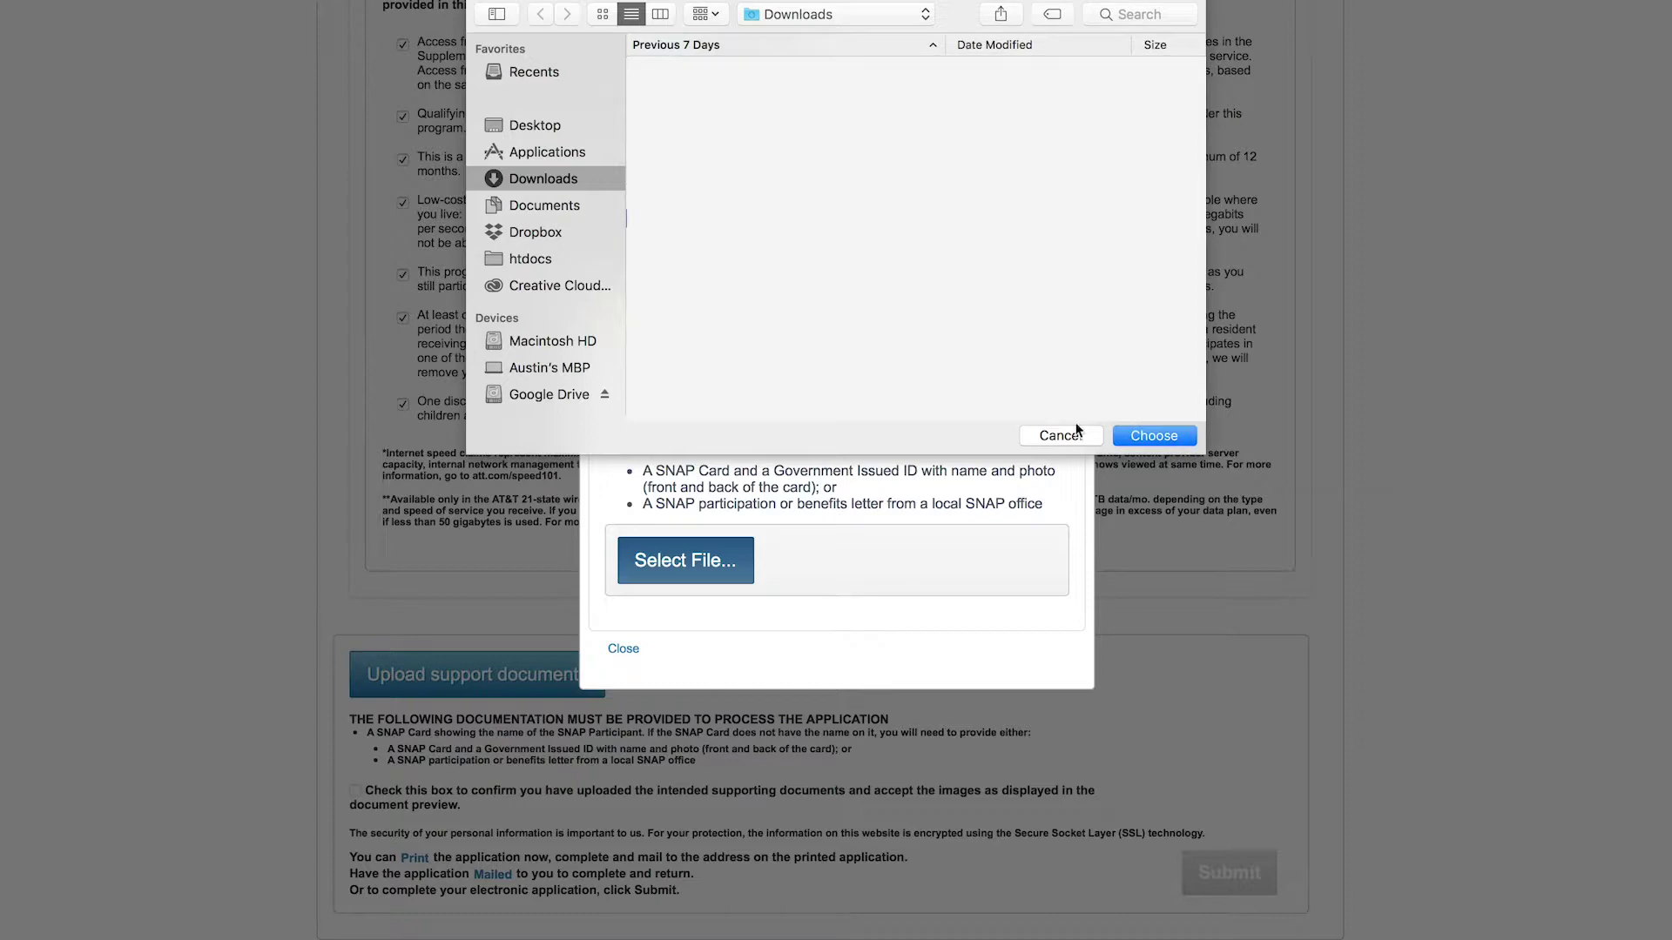
click(1141, 436)
click(714, 682)
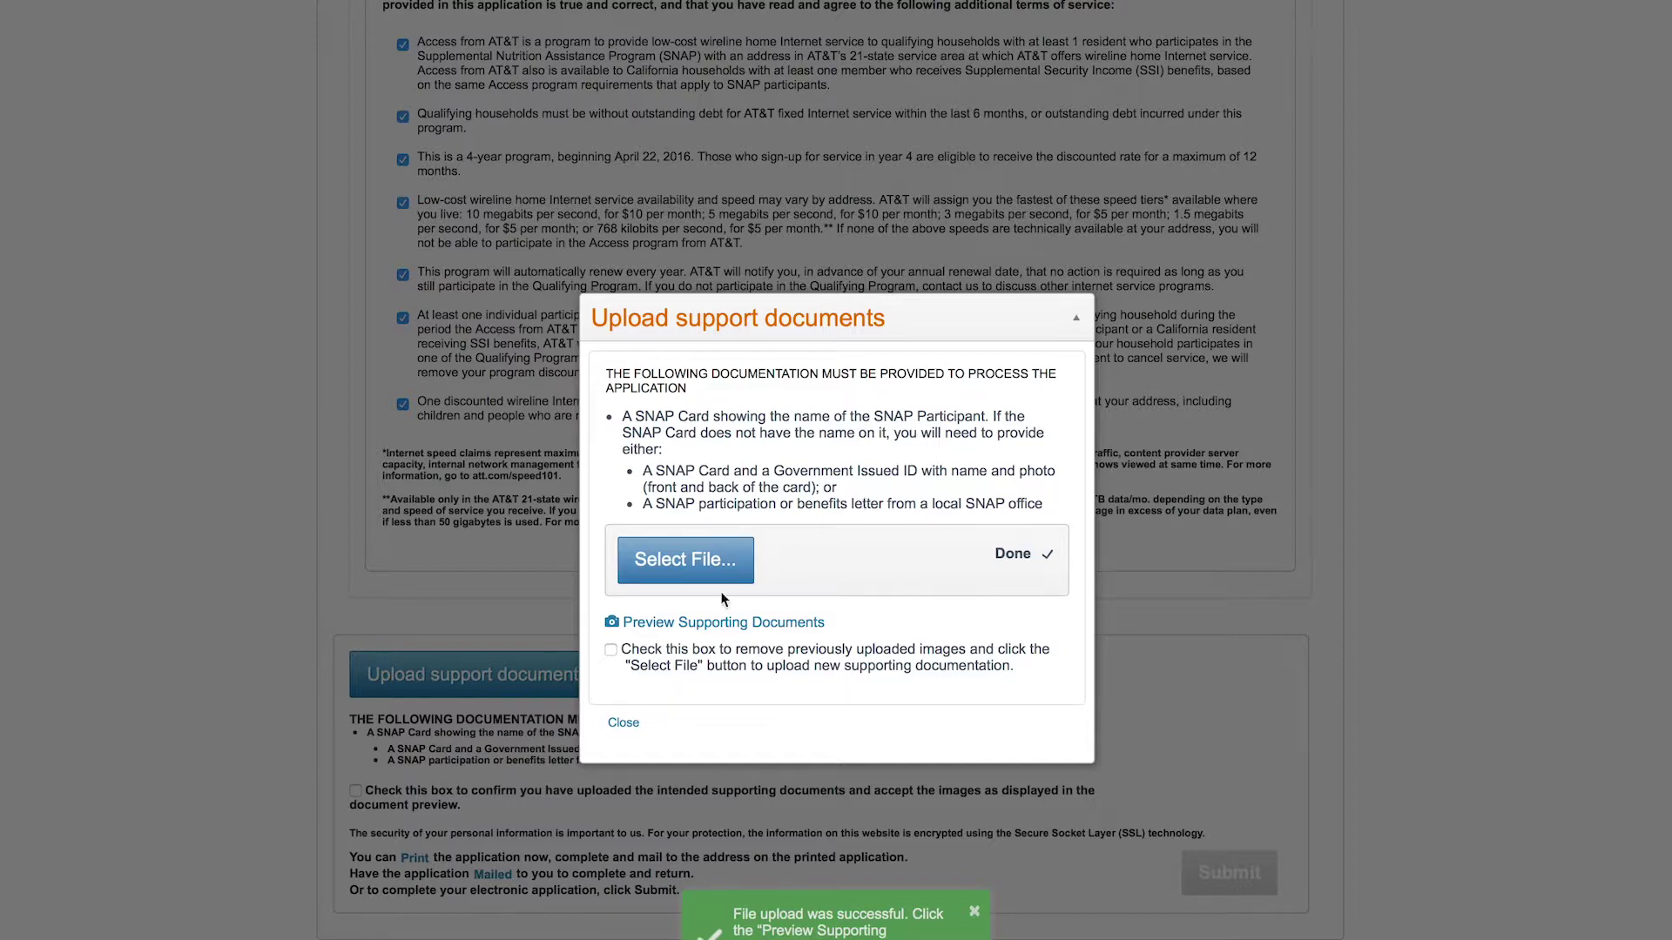
Step: Confirm the uploaded documents are acceptable, rechecking the upload dialog before closing it
click(623, 728)
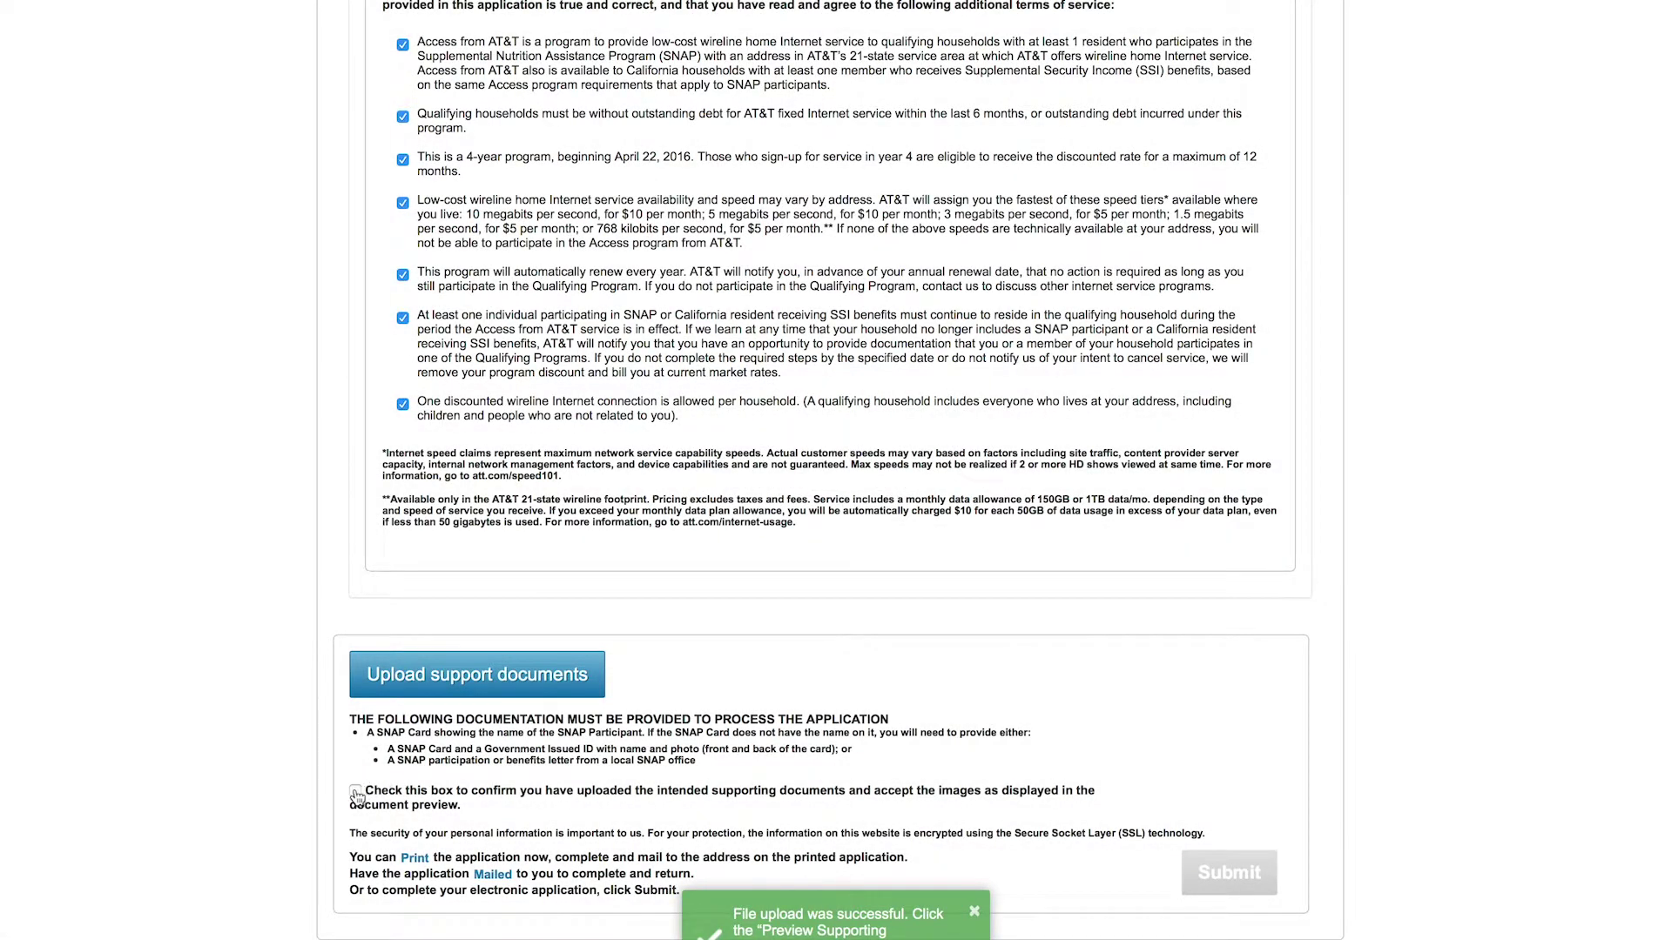
click(357, 794)
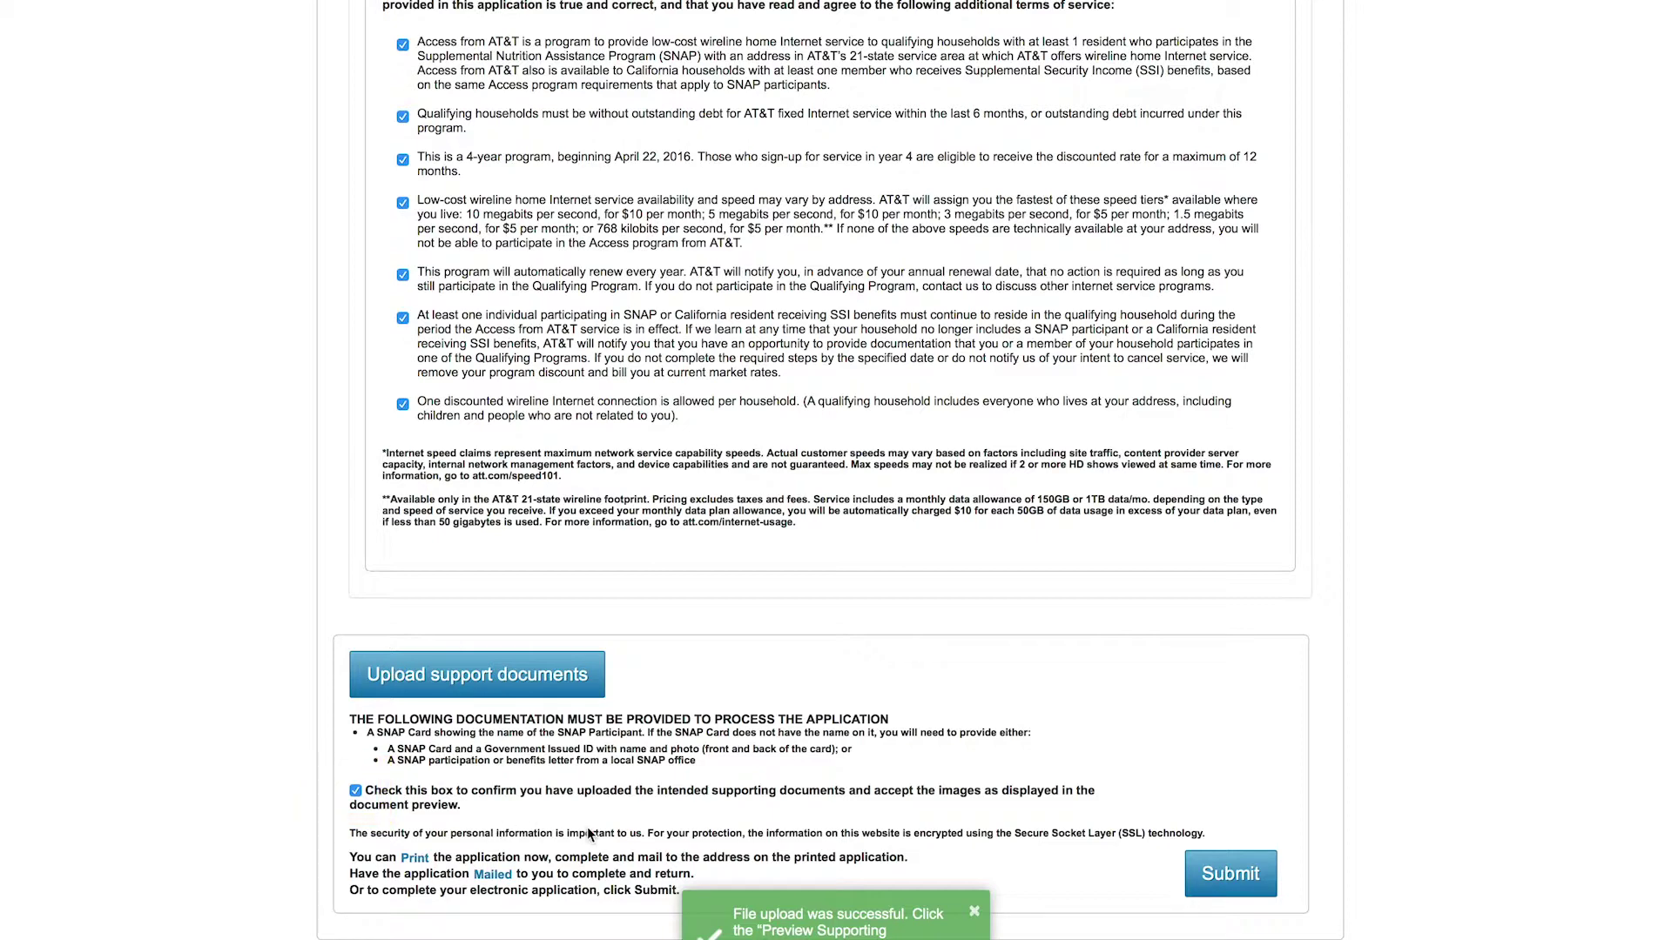
click(534, 688)
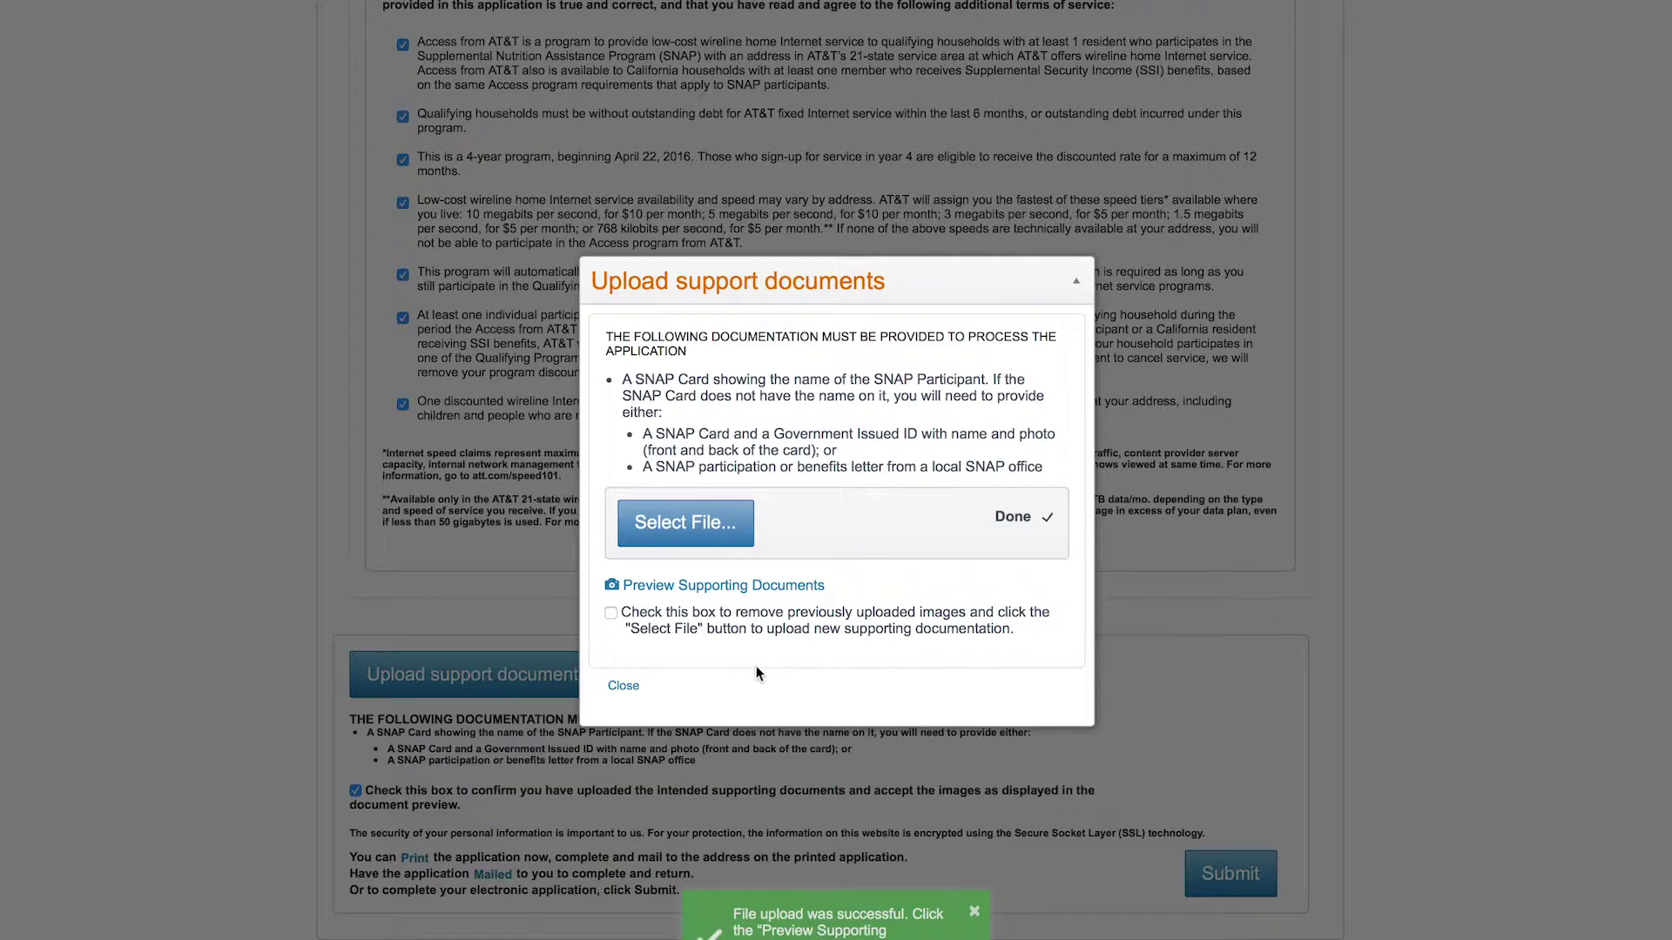
click(624, 687)
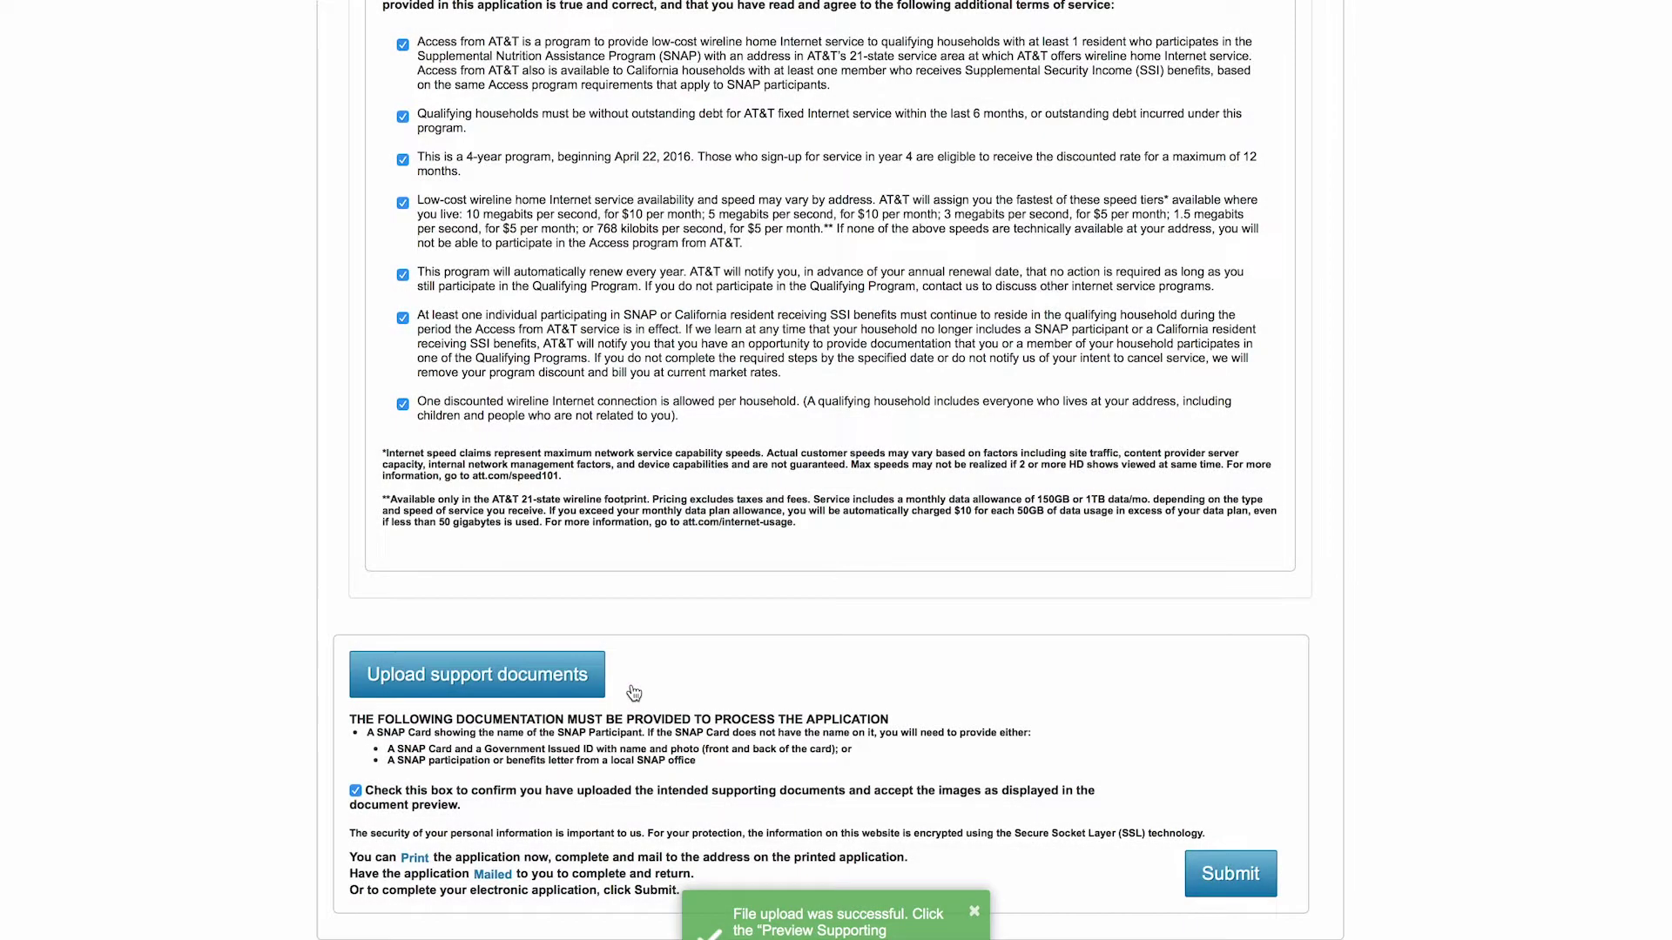